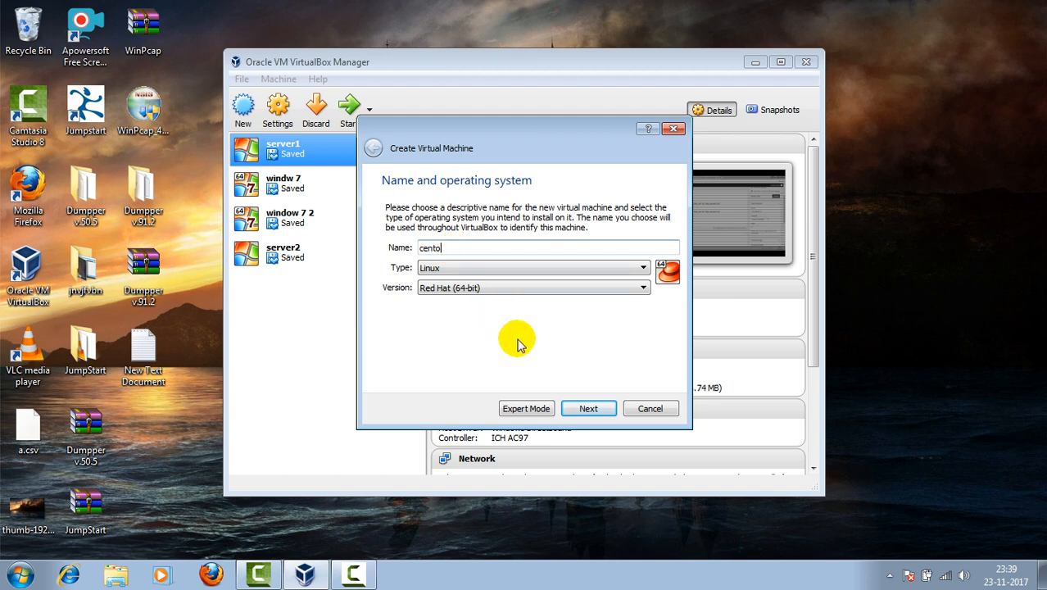
Step: Accept the name cento and Red Hat (64-bit) type, keep 1024 MB memory, and add a new virtual disk
left_click(584, 408)
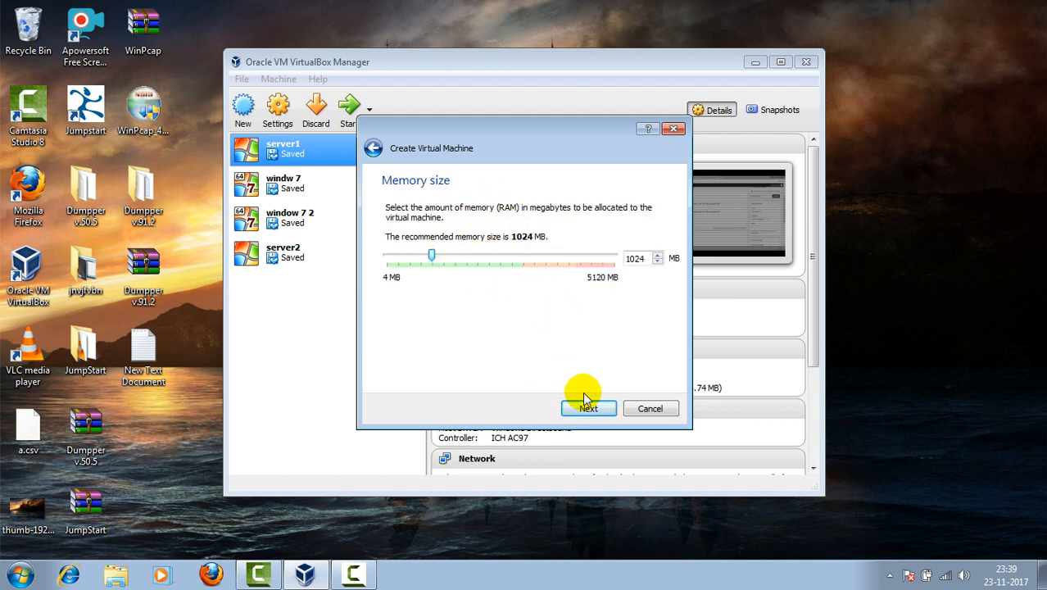
left_click(593, 409)
left_click(593, 409)
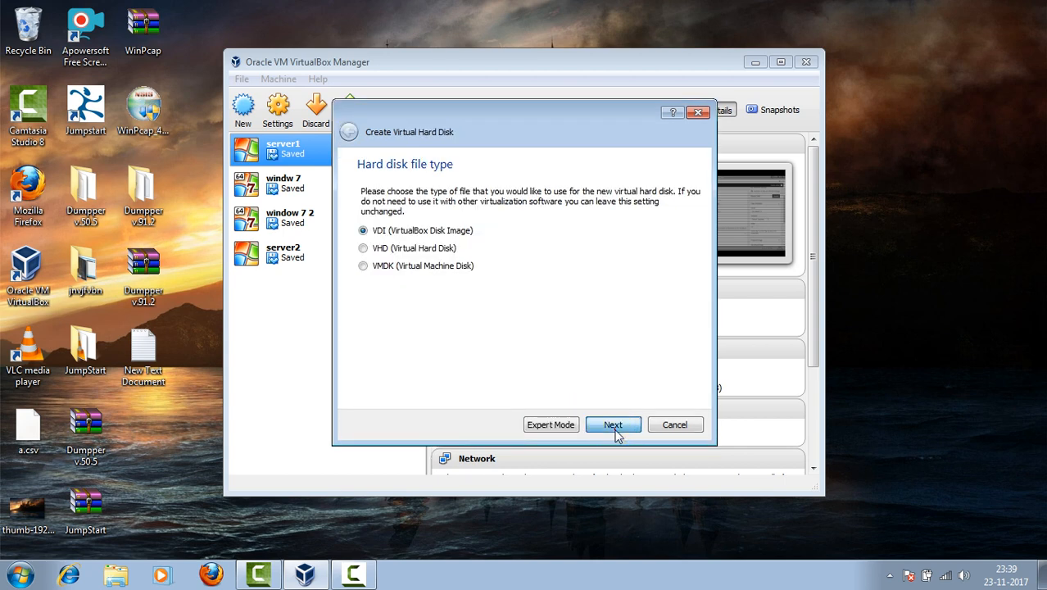
Step: Keep the VDI type and default allocation, raise the disk size to 32 GB, and create the VM
left_click(613, 426)
left_click(613, 426)
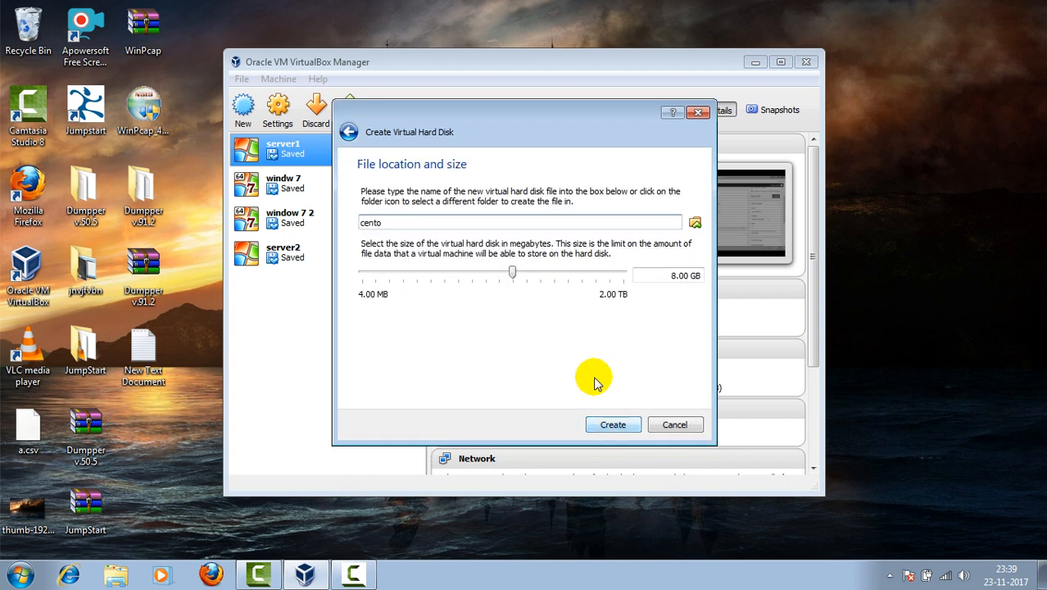
left_click(546, 274)
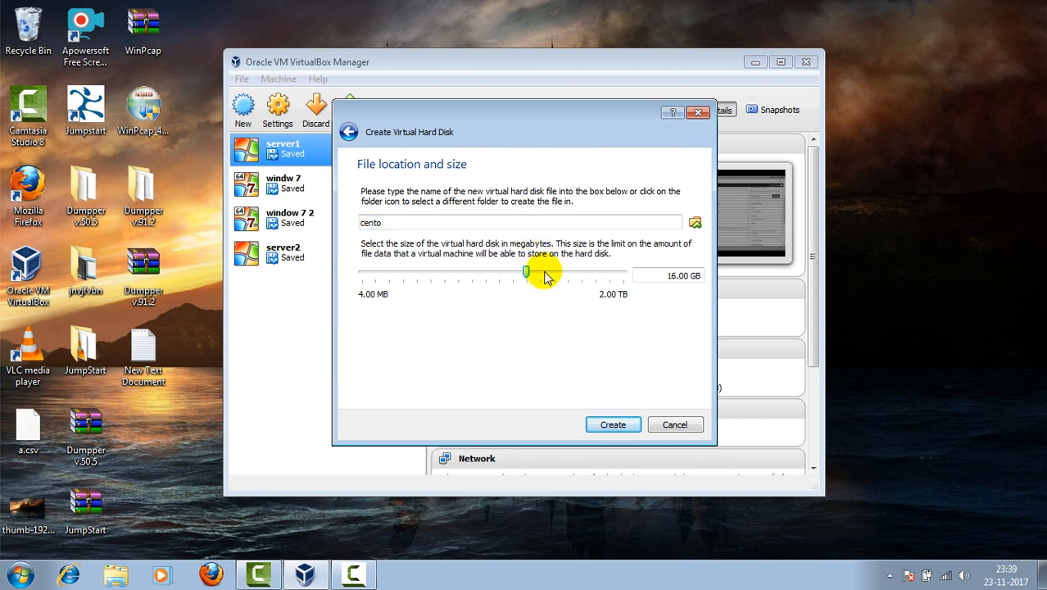
left_click(545, 273)
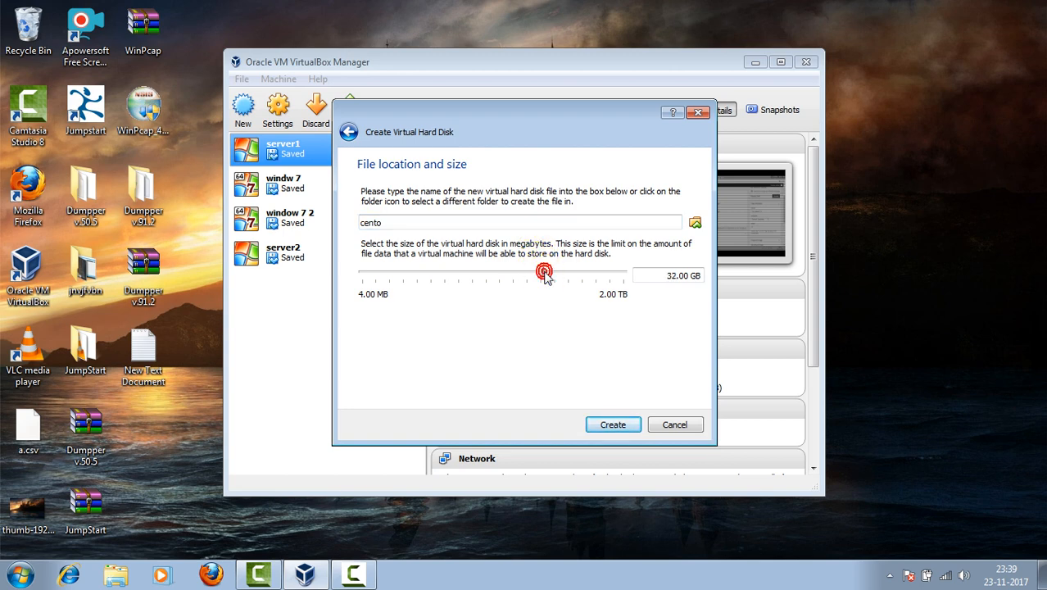
left_click(614, 425)
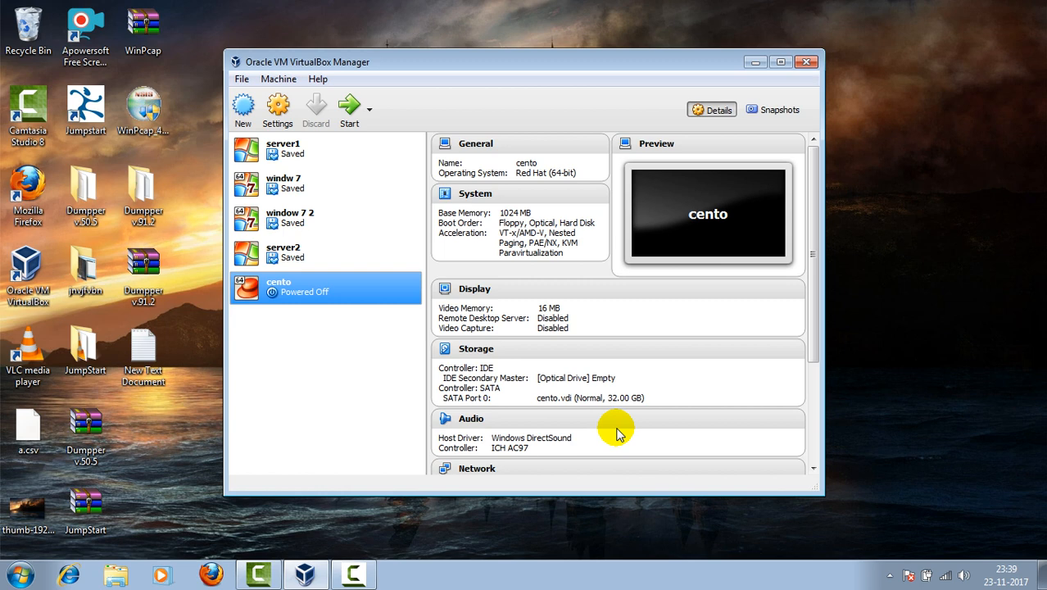
Step: Start cento and boot it from the CentOS-7-x86_64-Everything-1708.iso start-up disk
left_click(348, 111)
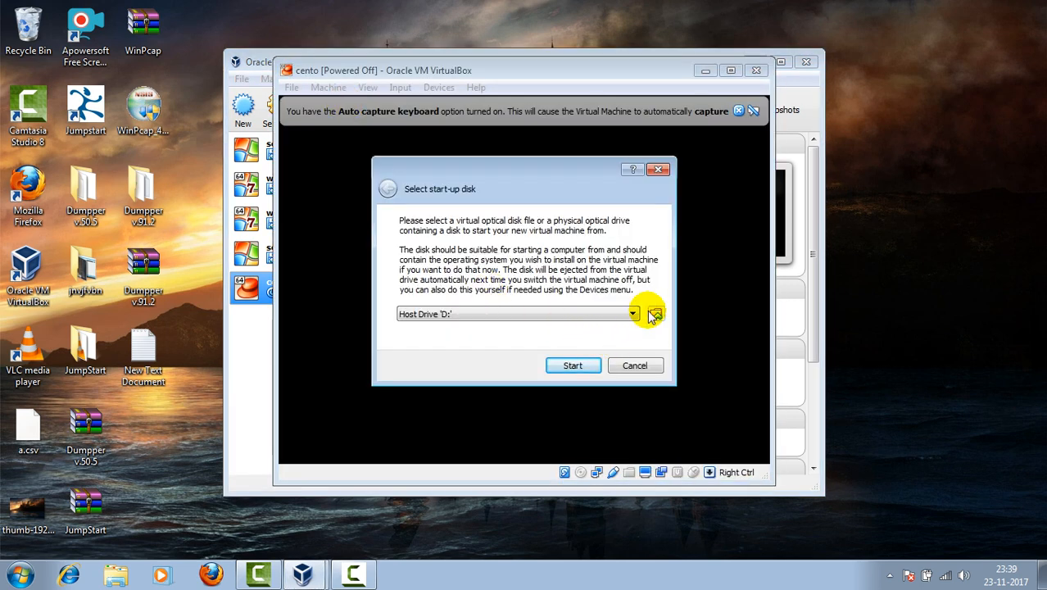
left_click(654, 315)
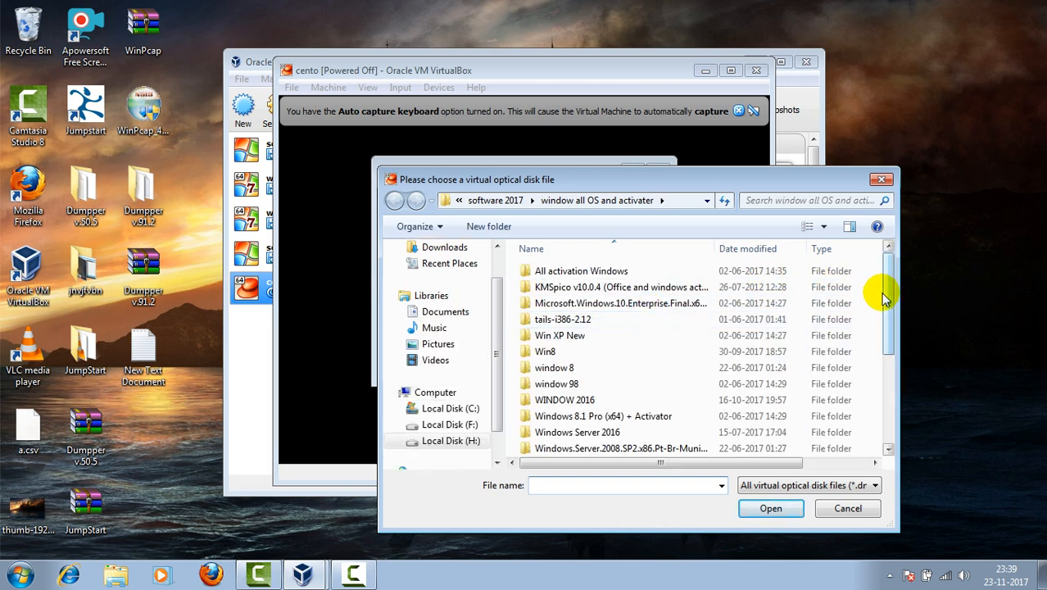
left_click_drag(888, 295, 899, 410)
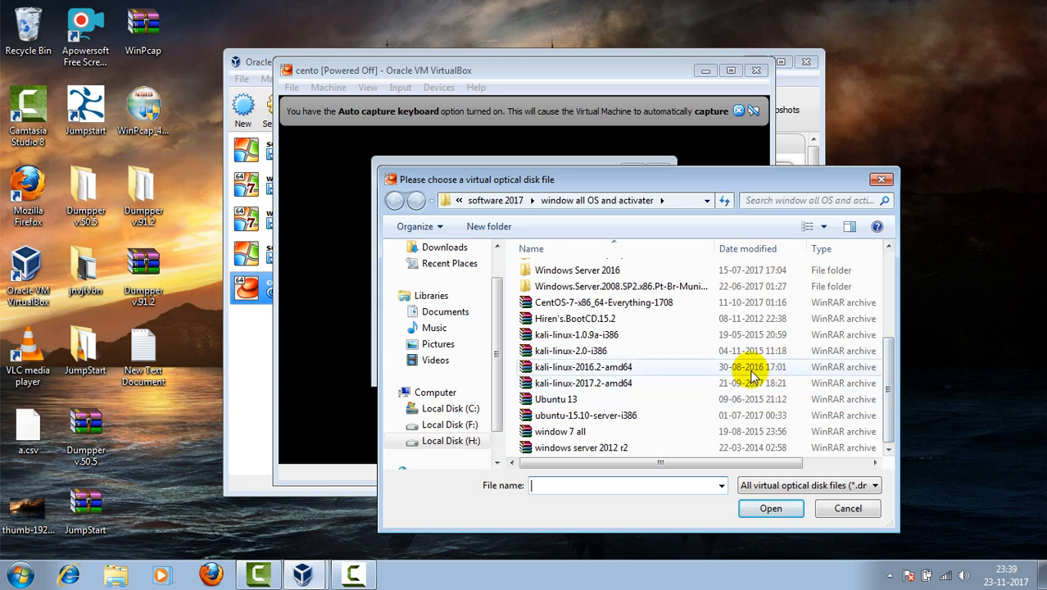
left_click(569, 305)
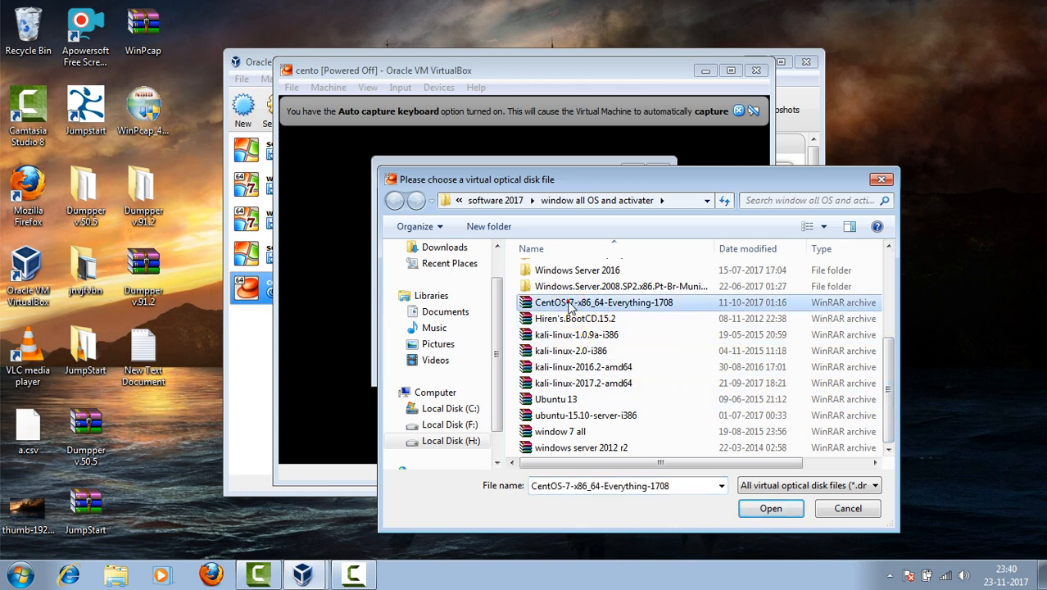
left_click(569, 305)
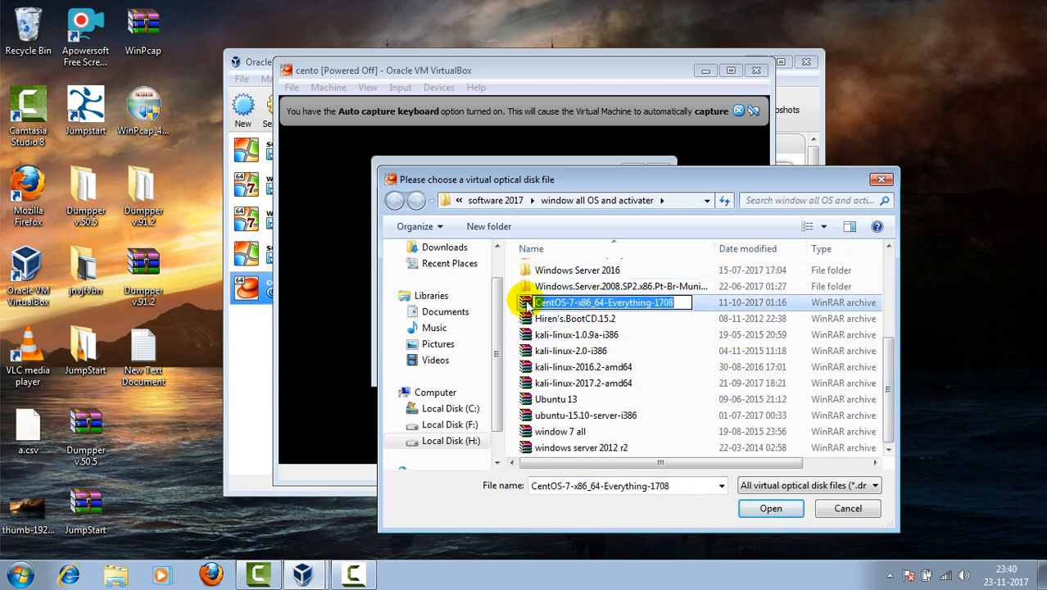
double_click(524, 305)
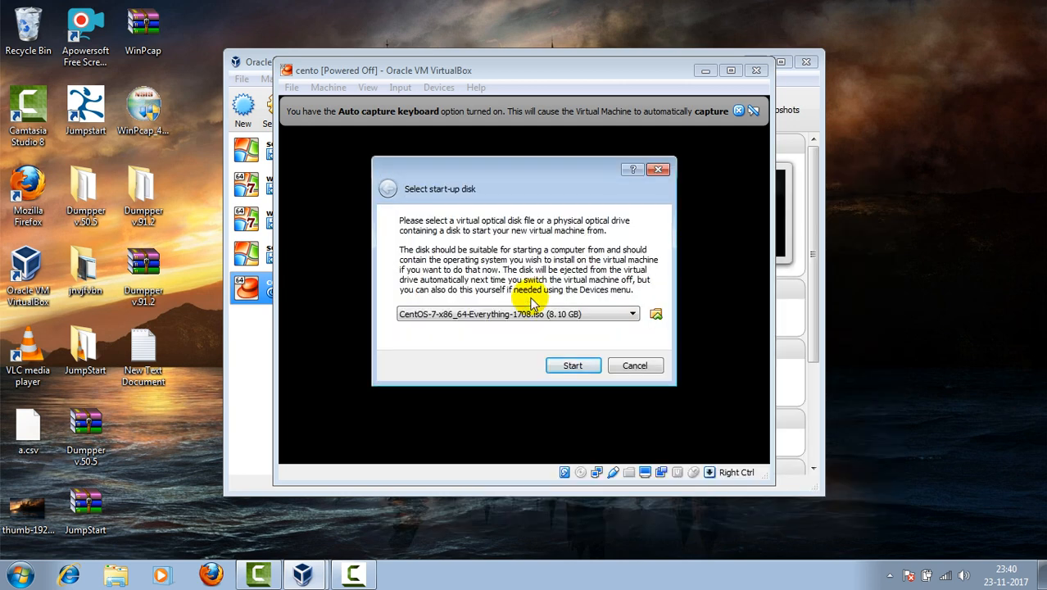
left_click(573, 367)
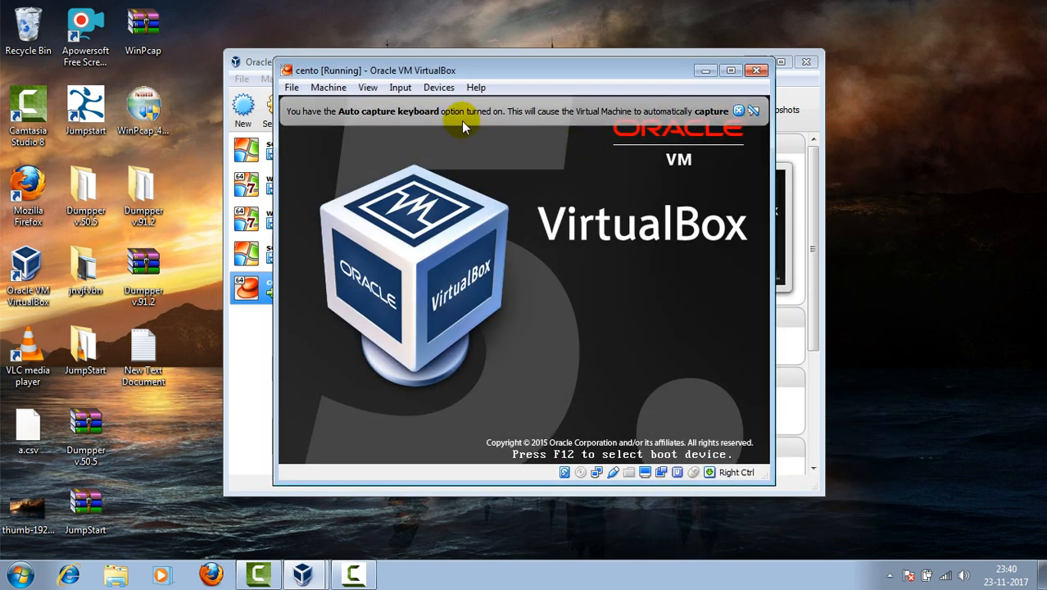
Step: Give the VM keyboard control and launch the Install CentOS 7 boot entry
left_click(399, 87)
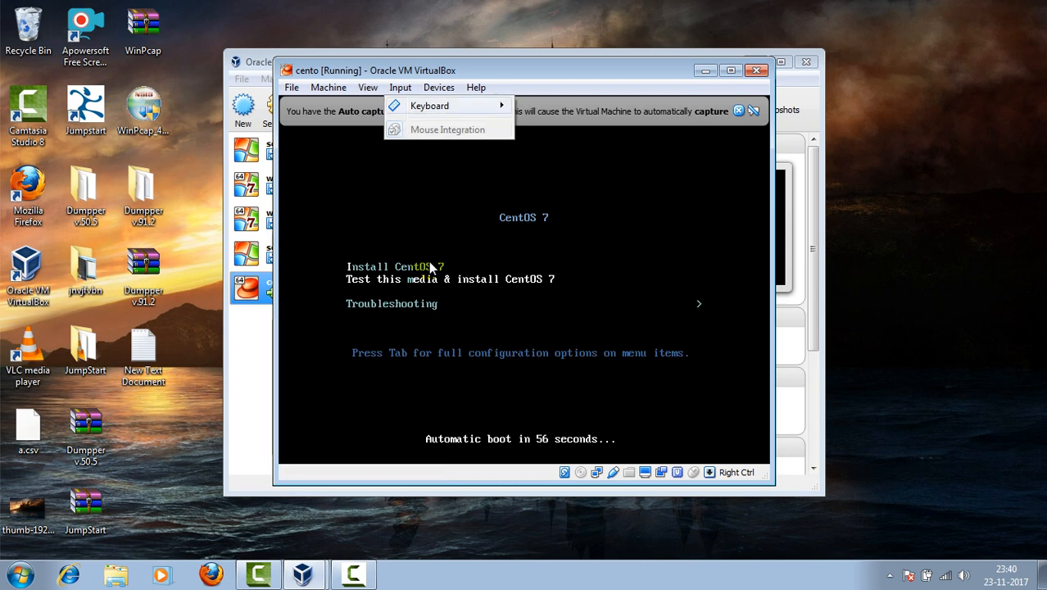
left_click(419, 215)
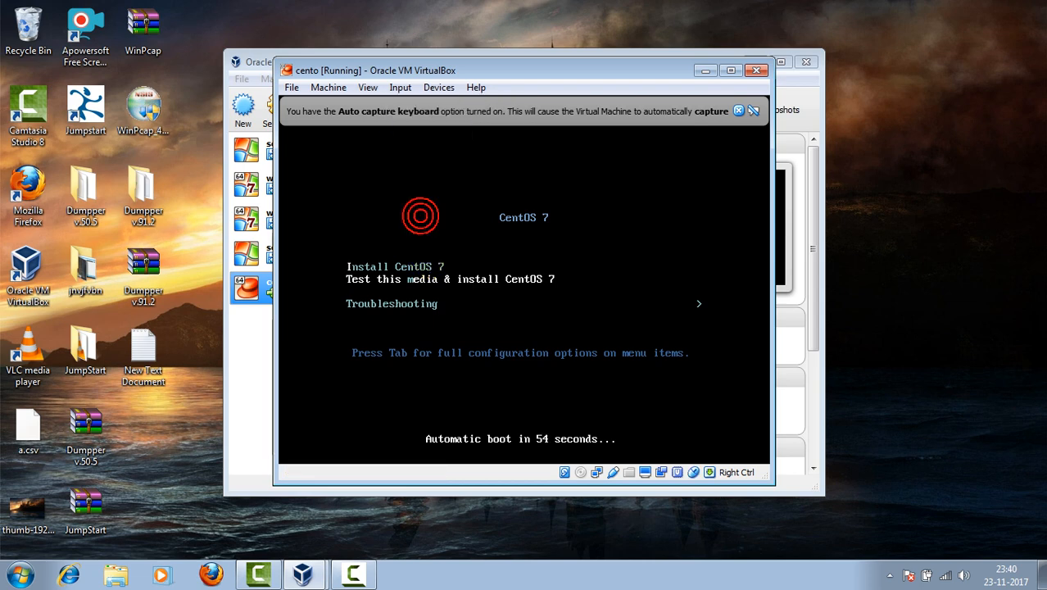
key("Up")
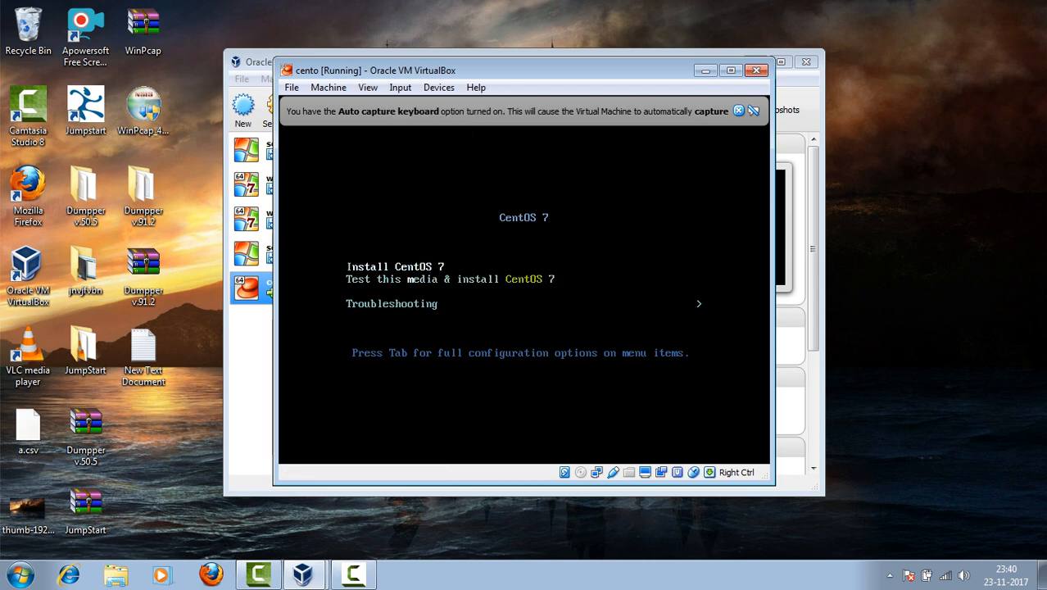
key("Return")
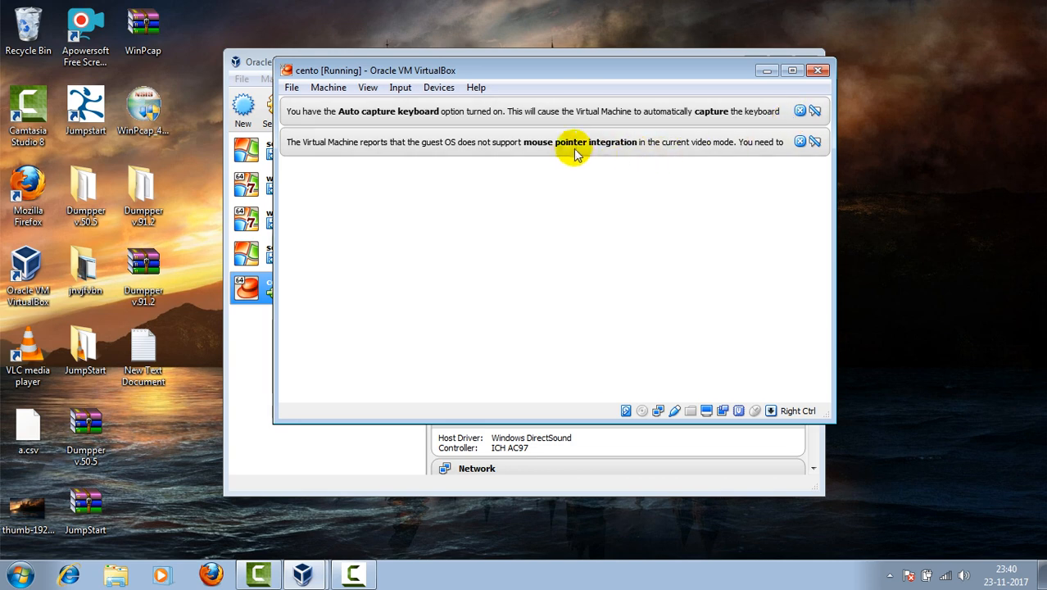
Step: Close the mouse integration and auto capture keyboard notices while the installer loads
left_click(799, 142)
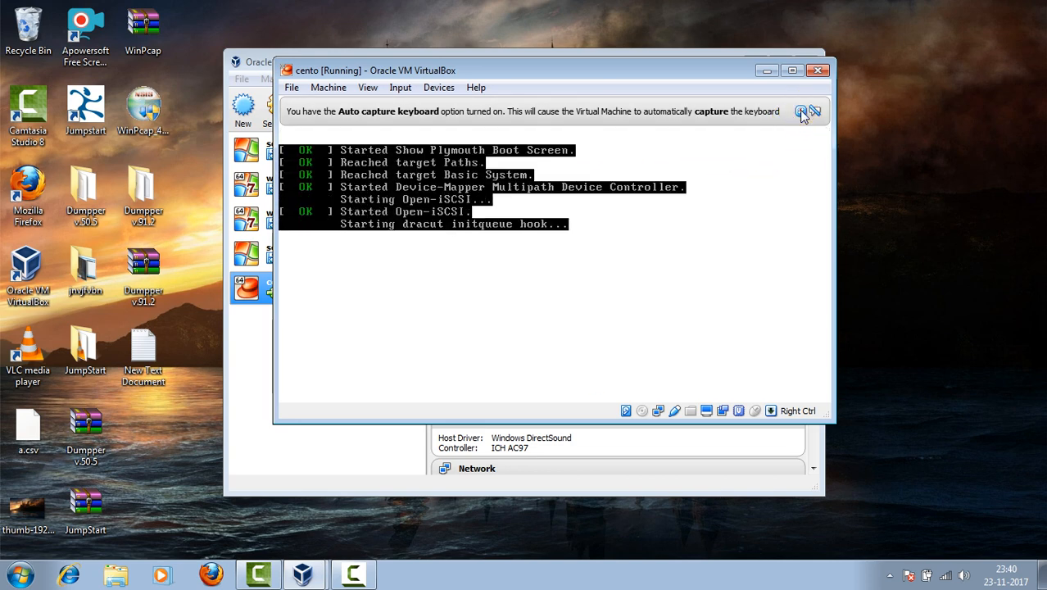
left_click(800, 111)
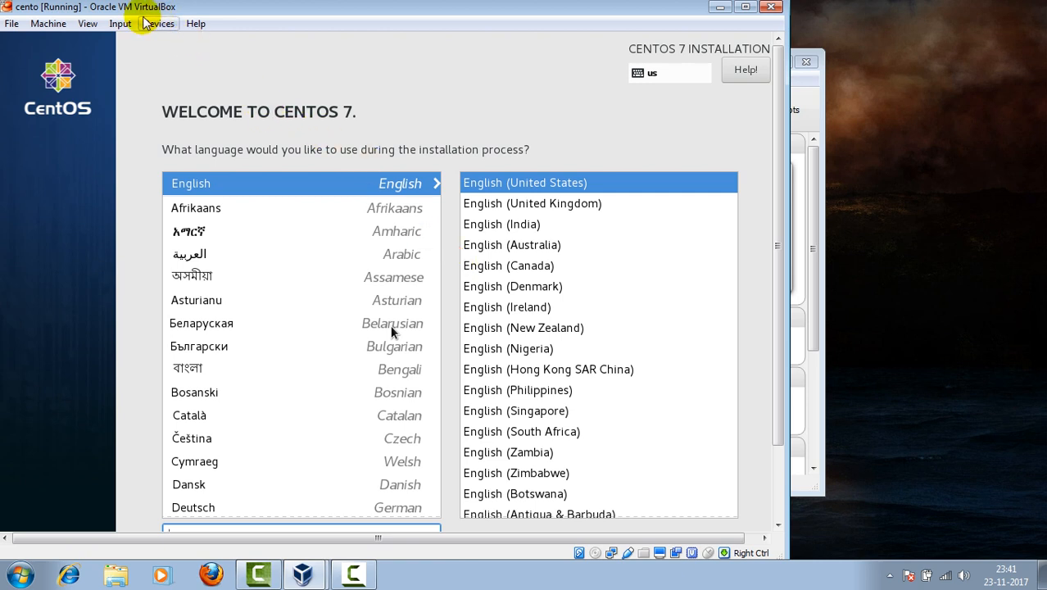
Step: Switch the VM window to Scaled Mode and continue the installer in English (United States)
left_click(120, 25)
mouse_move(88, 23)
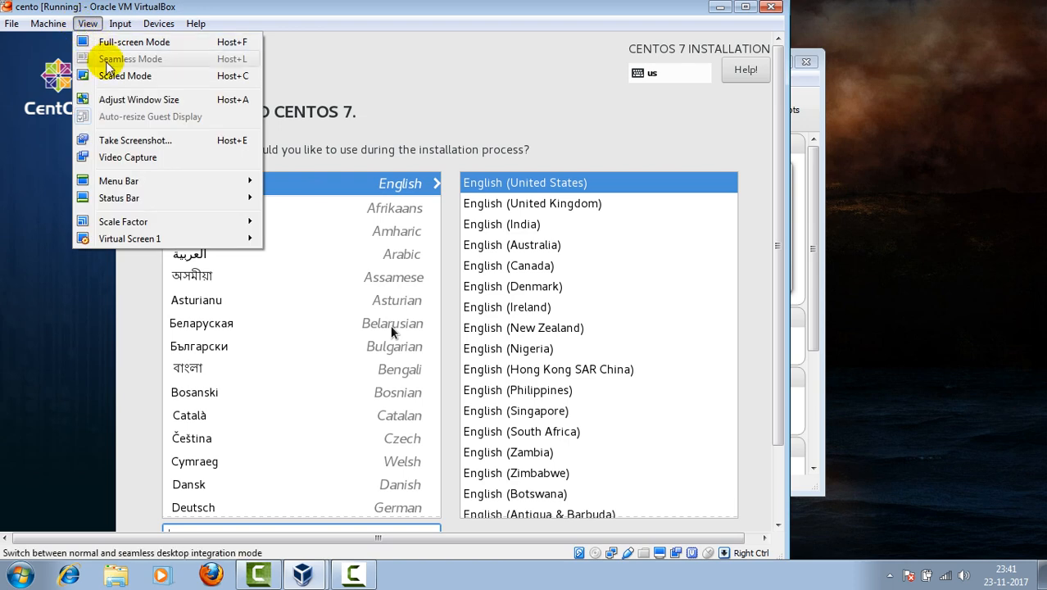
left_click(123, 76)
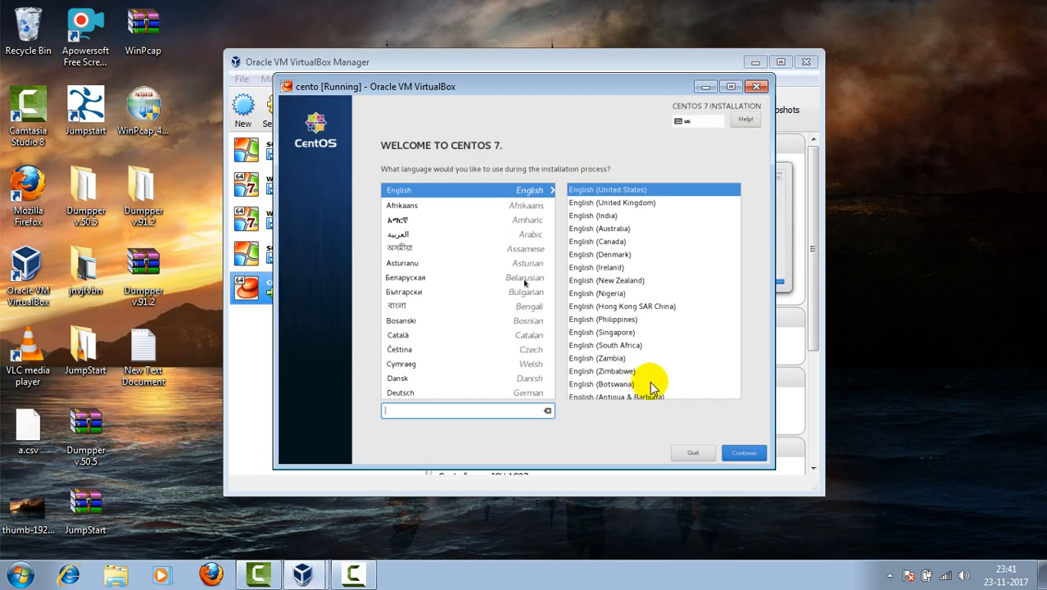
left_click(749, 456)
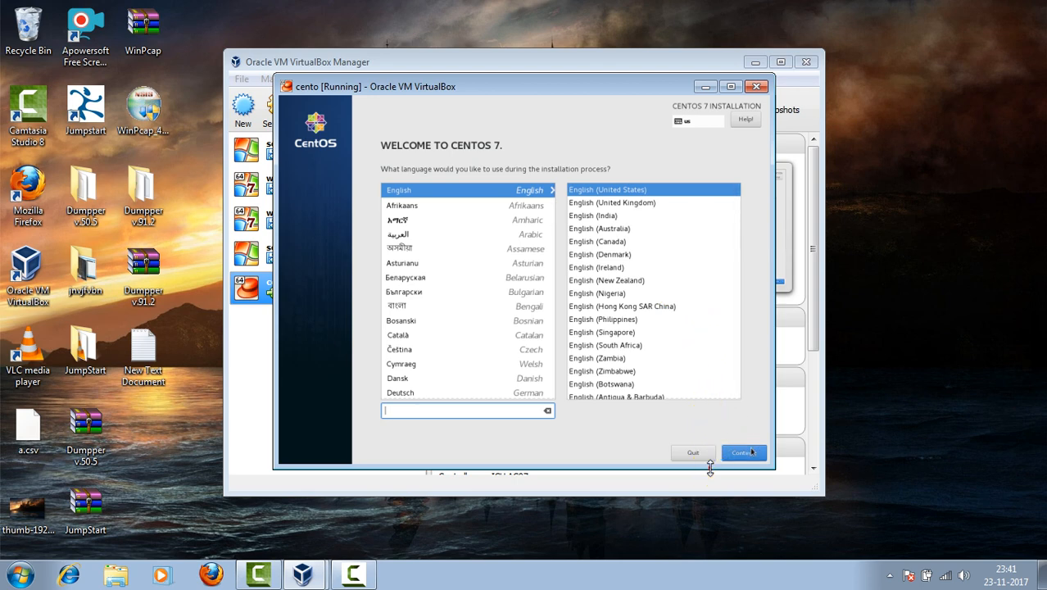
left_click(732, 453)
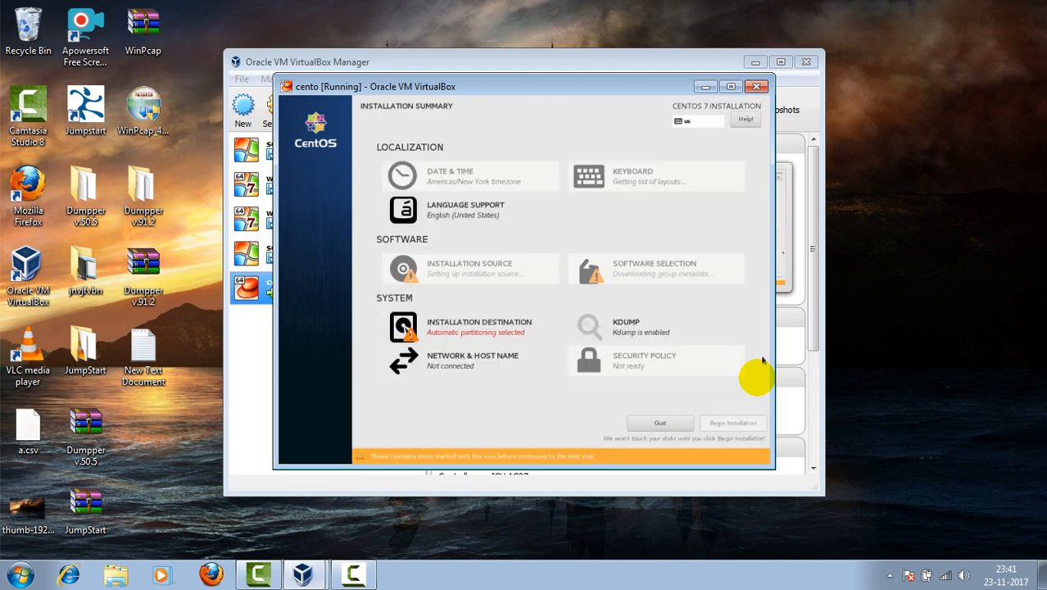
Step: Pick India on the Date & Time map to set the Asia/Kolkata time zone and finish
left_click(438, 185)
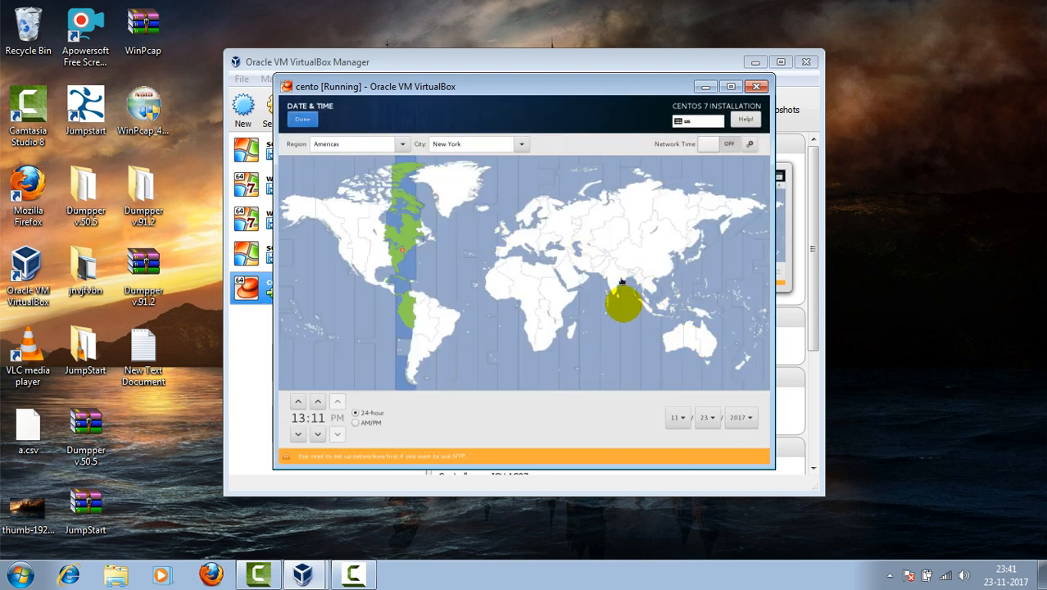
left_click(622, 282)
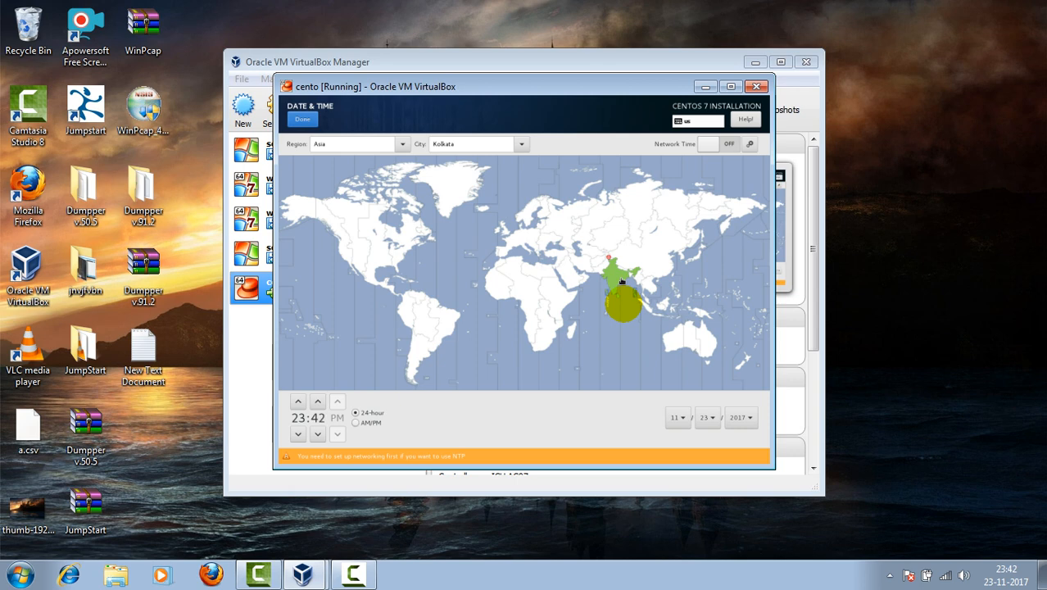
key("F12")
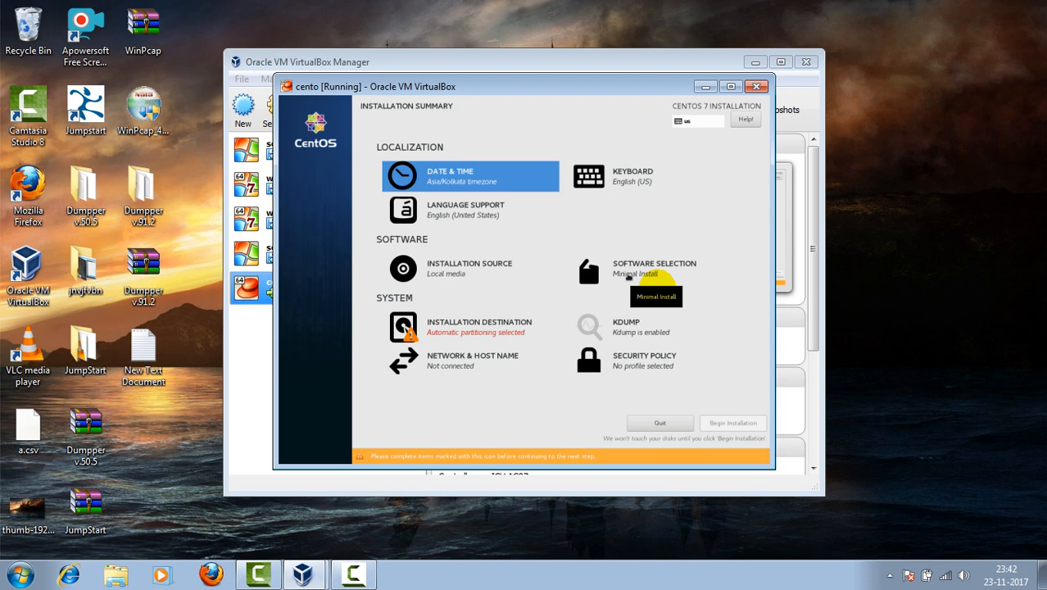
Step: Choose GNOME Desktop as the base environment and return to the Installation Summary
left_click(627, 272)
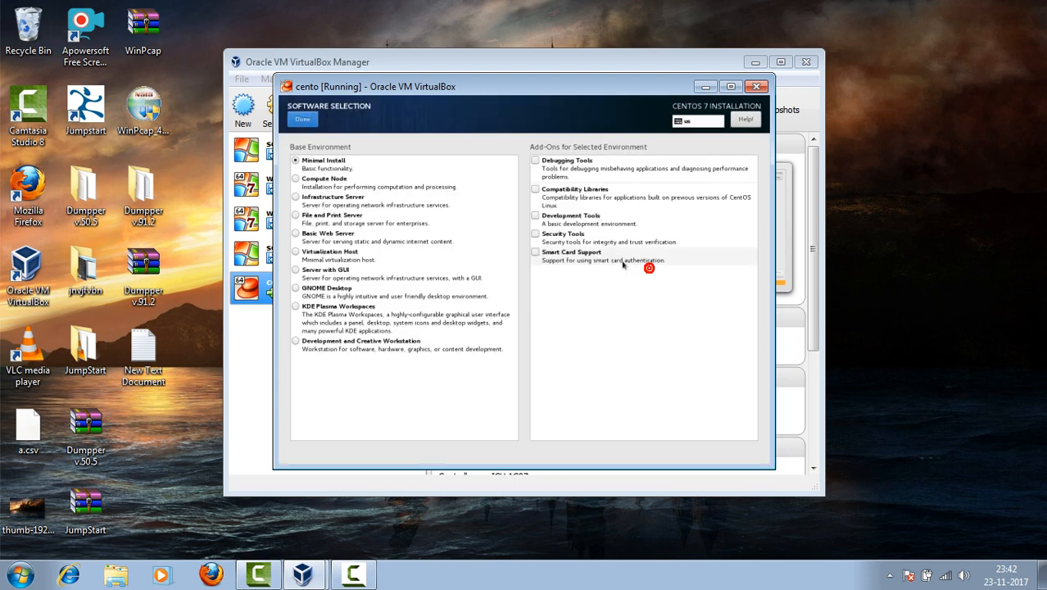
left_click(296, 289)
left_click(297, 290)
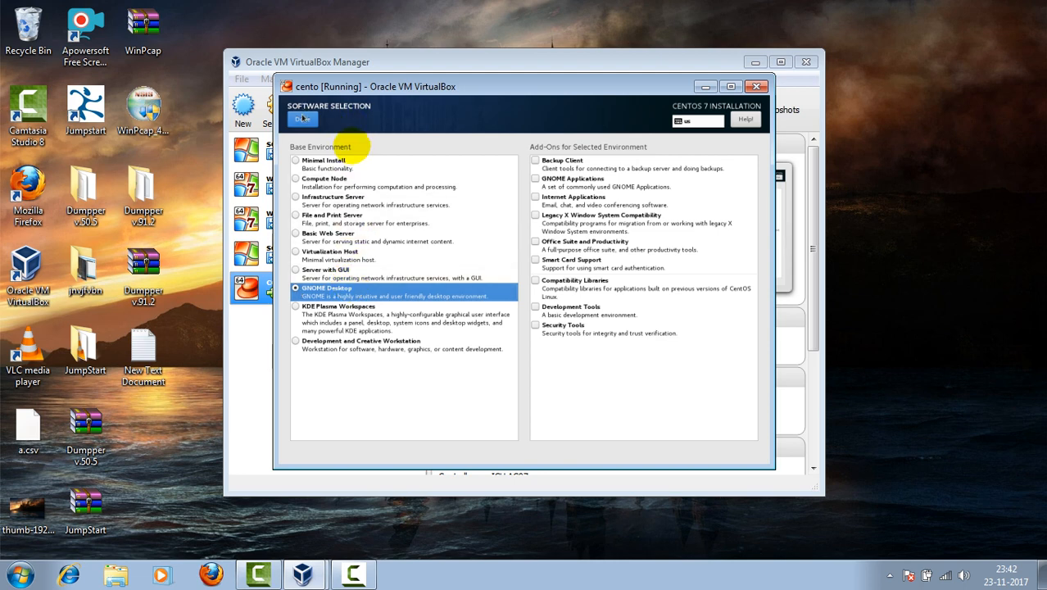
left_click(303, 118)
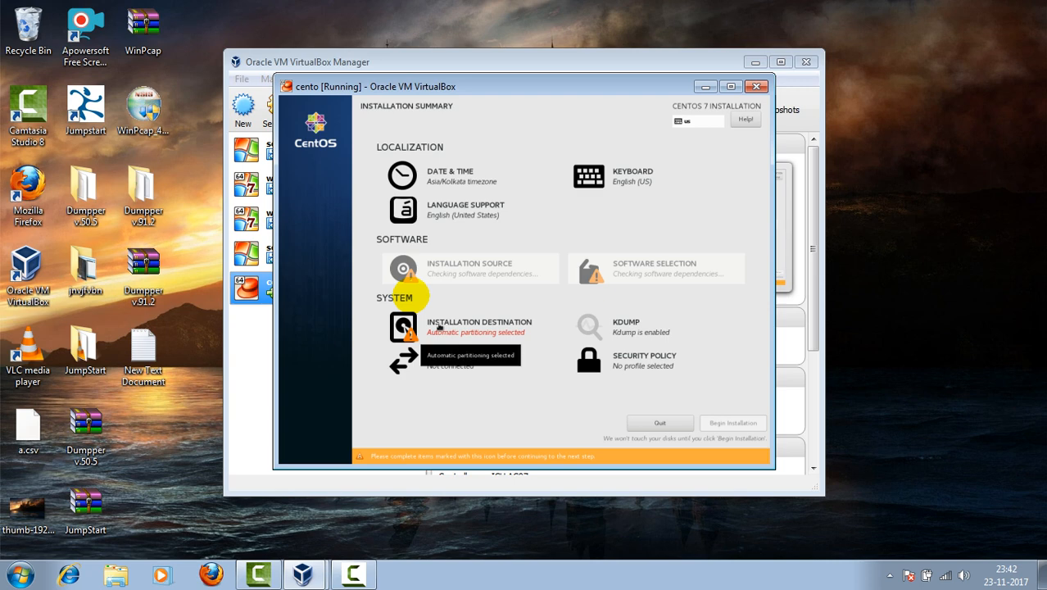
Step: Select 'I will configure partitioning' for the 32 GiB disk and make the VM full screen
left_click(440, 326)
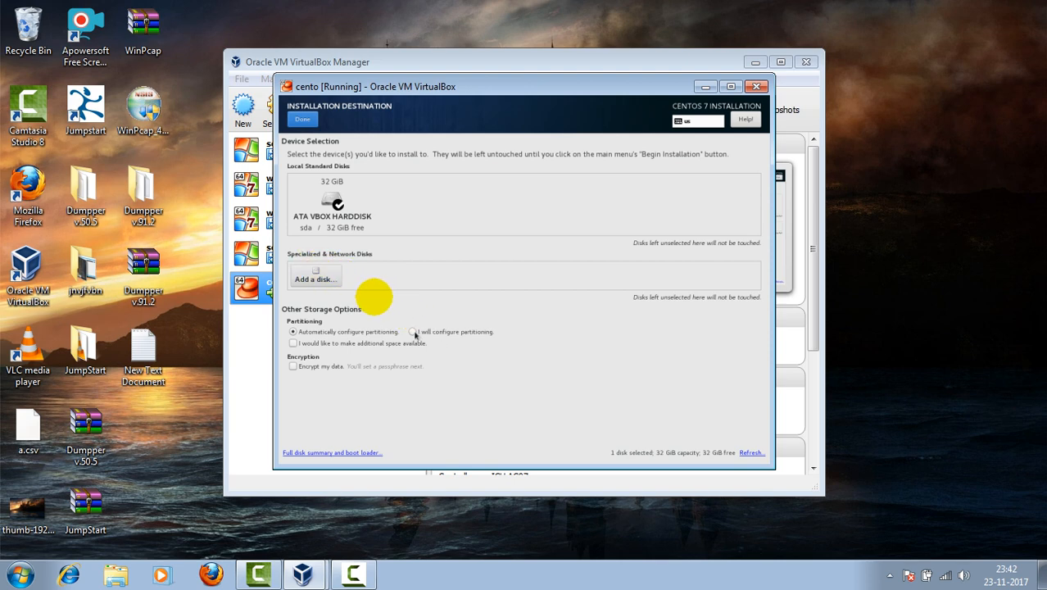
left_click(413, 332)
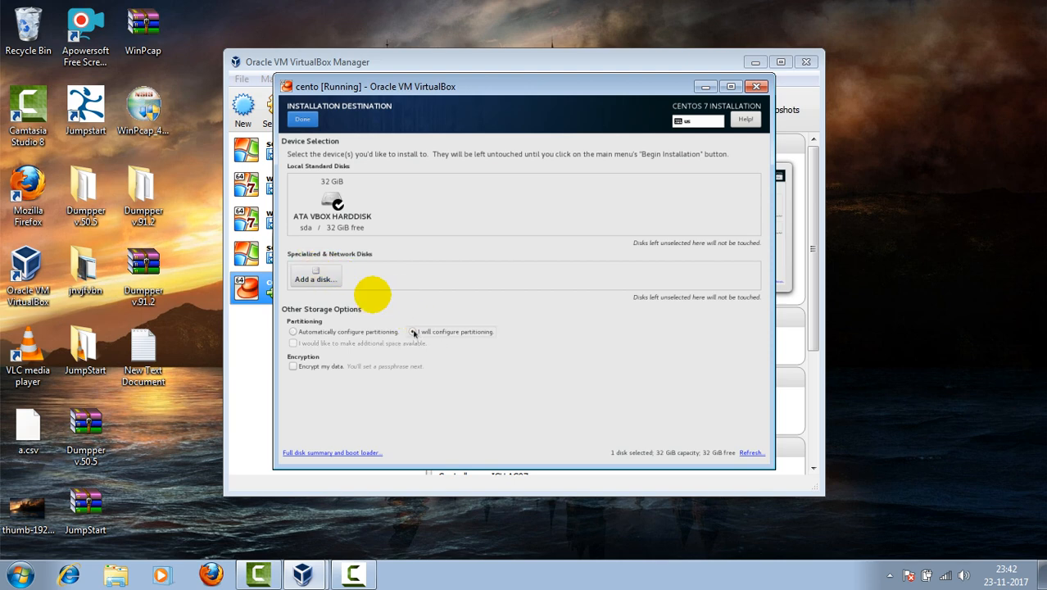
left_click(414, 332)
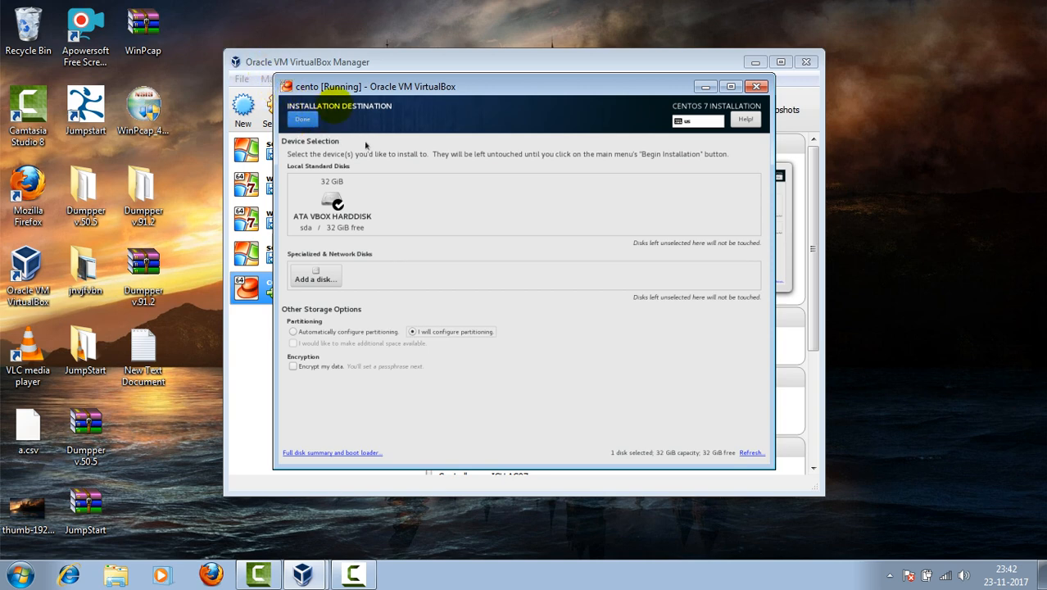
key("ctrl+f")
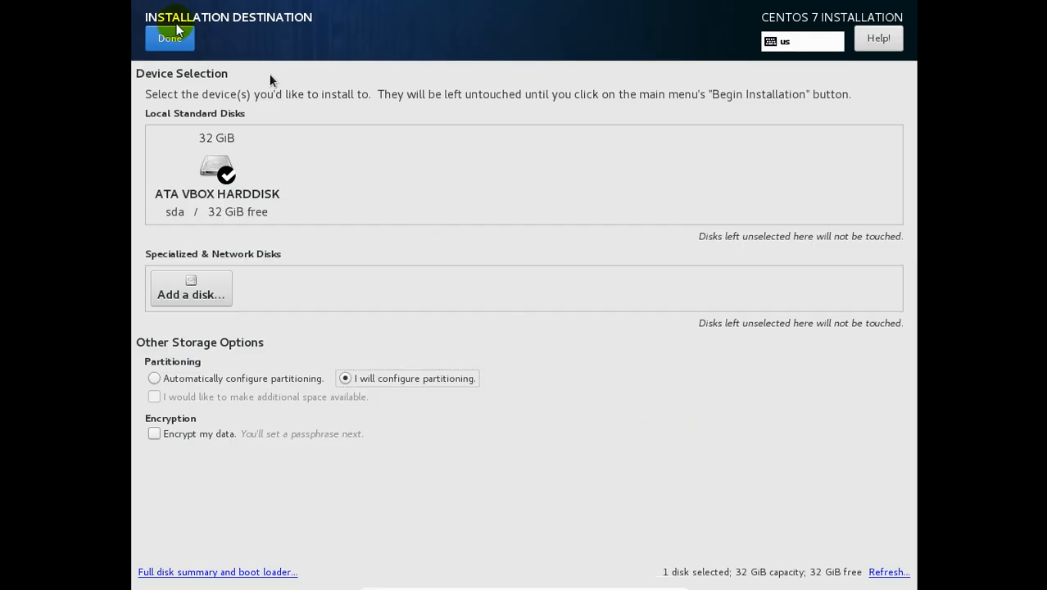
Step: Confirm the destination and begin adding a mount point in Manual Partitioning
left_click(164, 39)
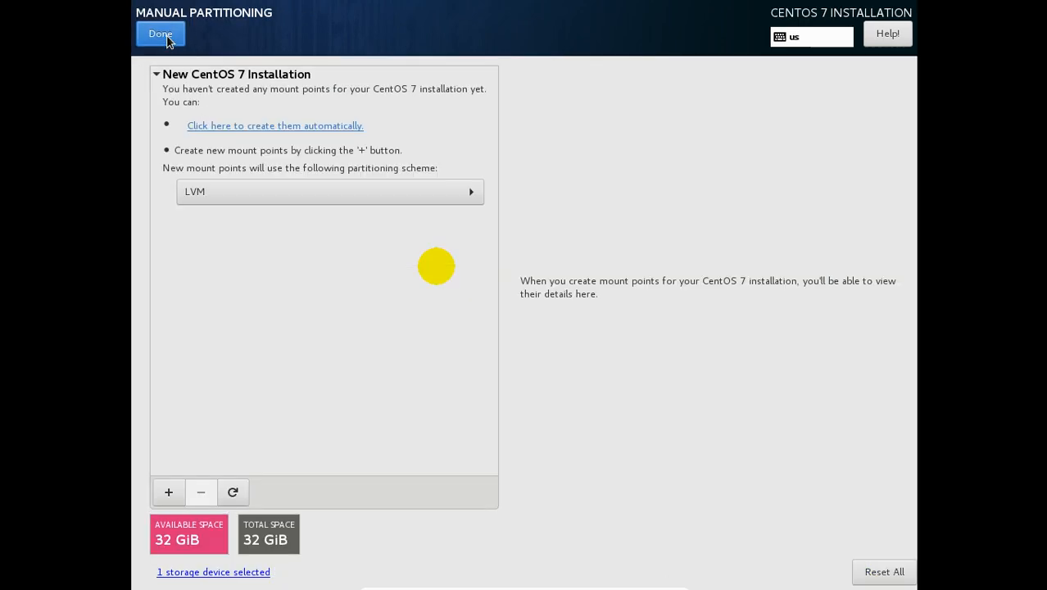
left_click(168, 491)
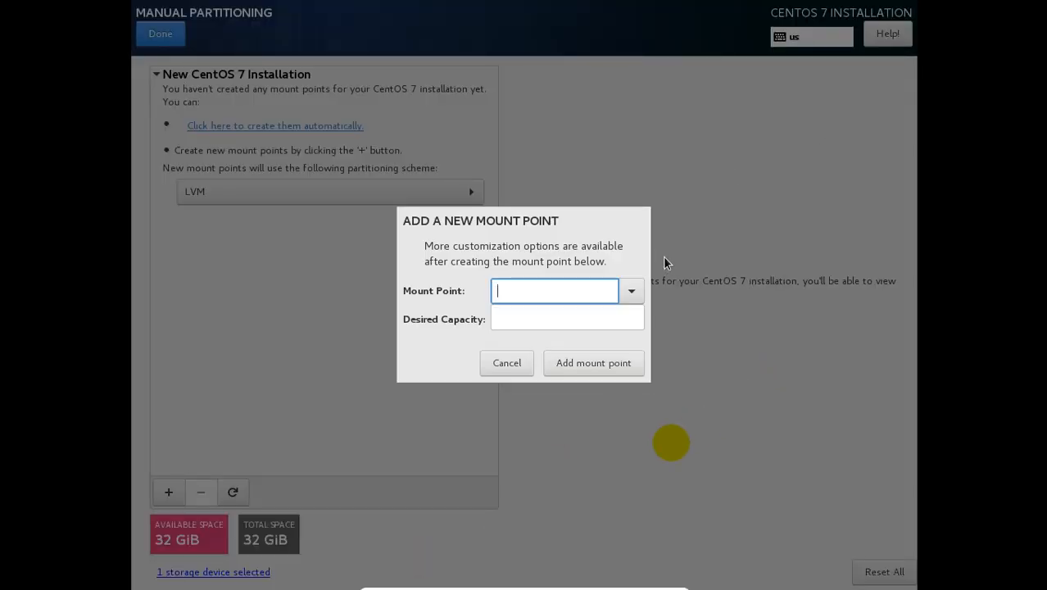
Step: Add a /boot mount point with a desired capacity of 512 MiB
left_click(631, 291)
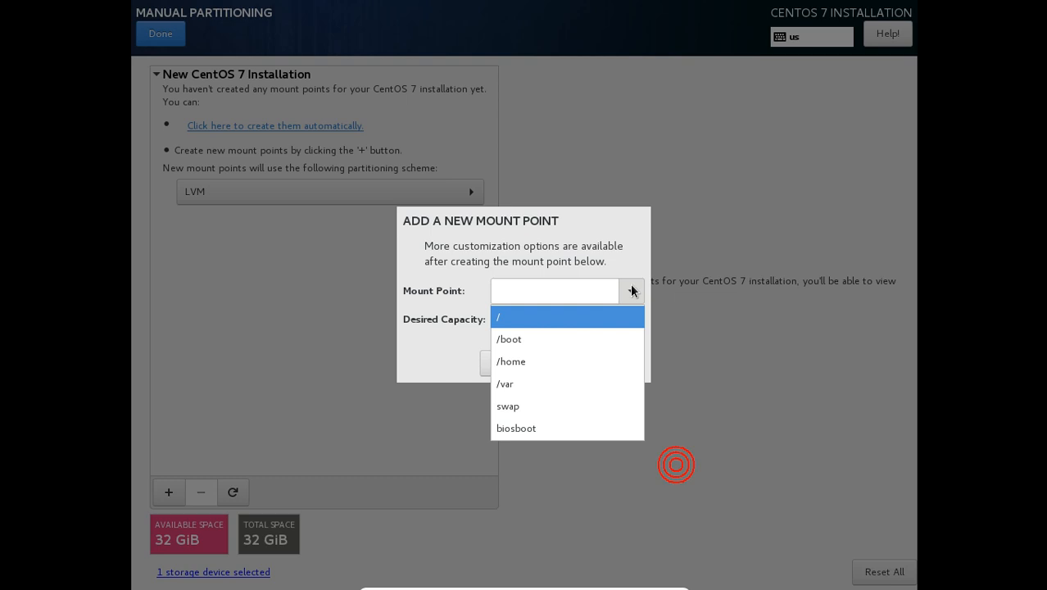
left_click(510, 340)
left_click(501, 318)
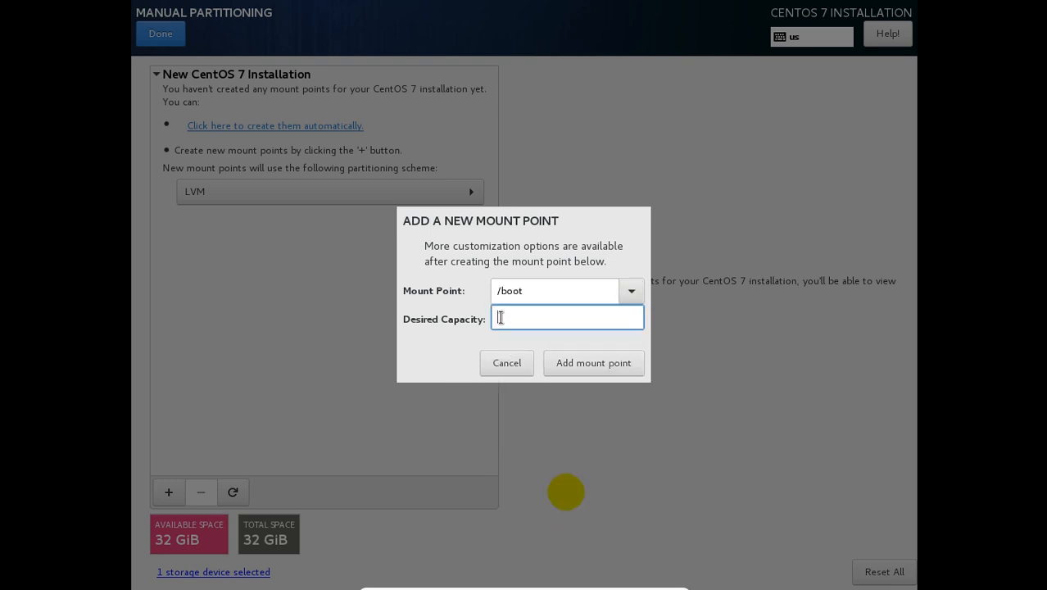
type("512 mib")
left_click(594, 363)
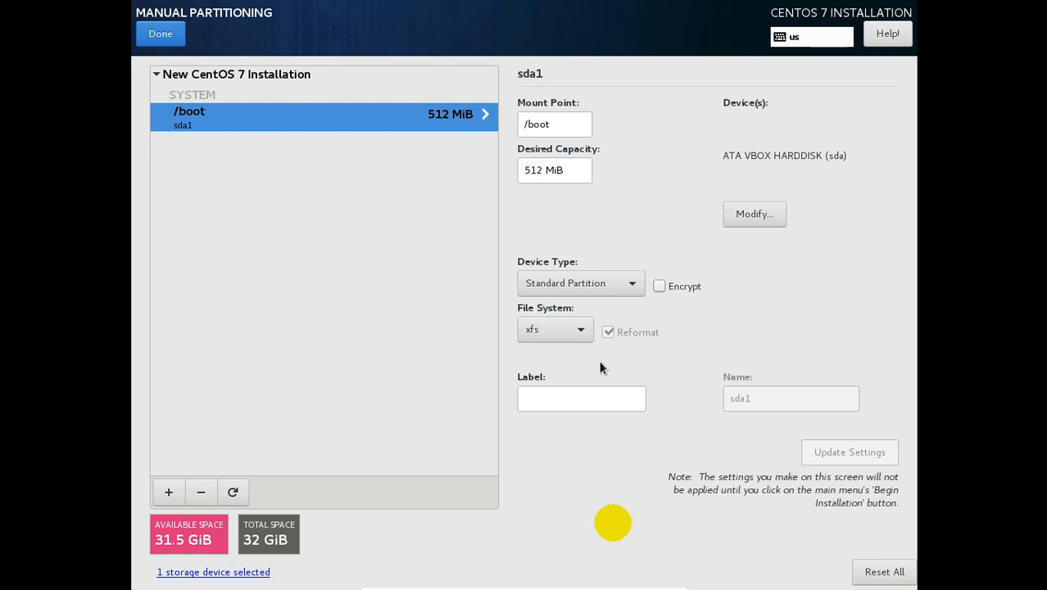
Step: Exit full screen and switch the cento VM window to Scaled Mode
mouse_move(392, 583)
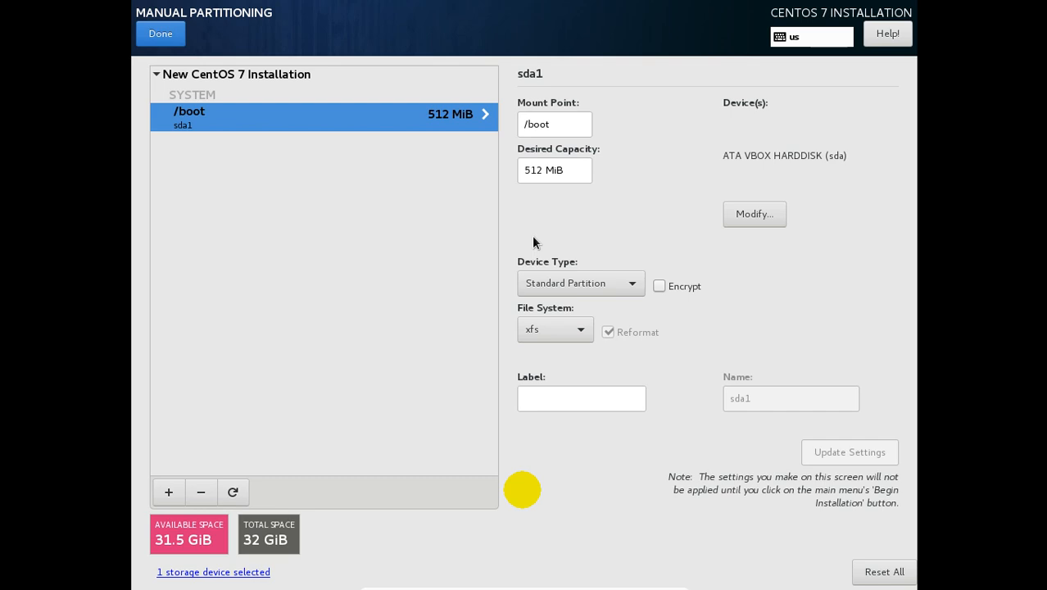
key("ctrl+f")
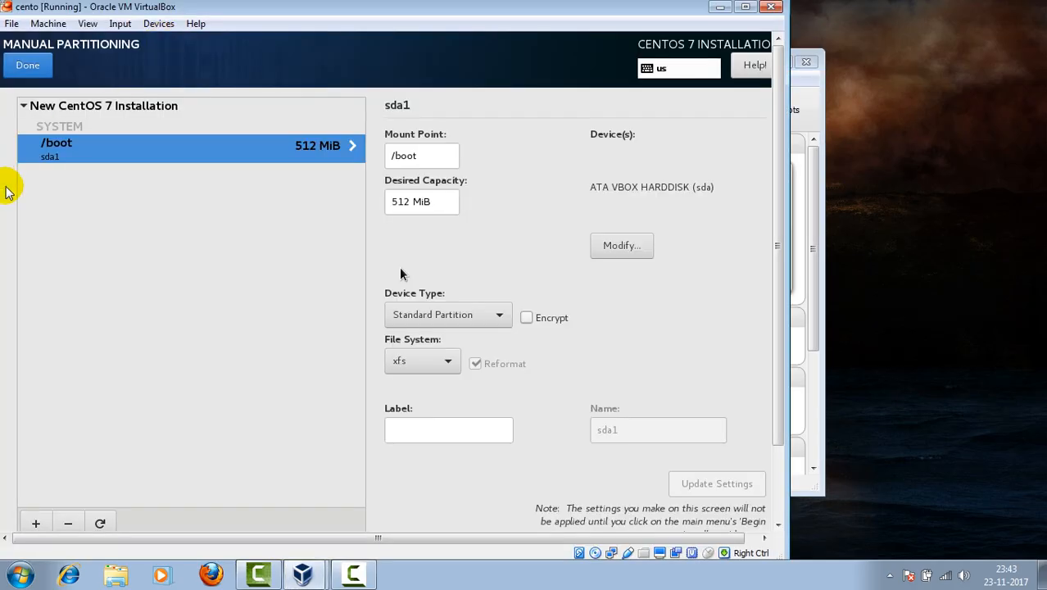
left_click(87, 24)
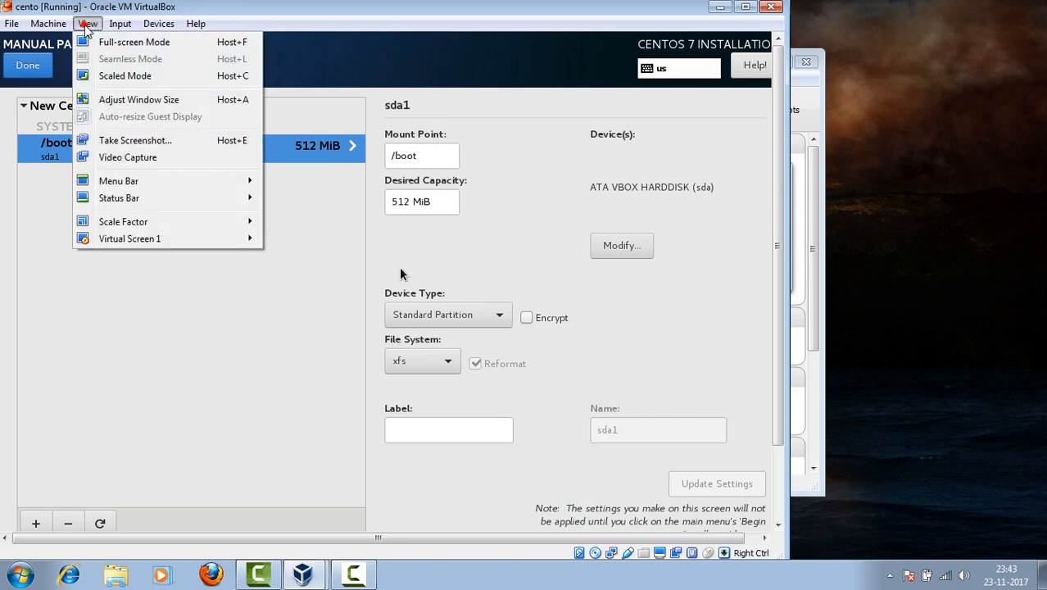
left_click(105, 76)
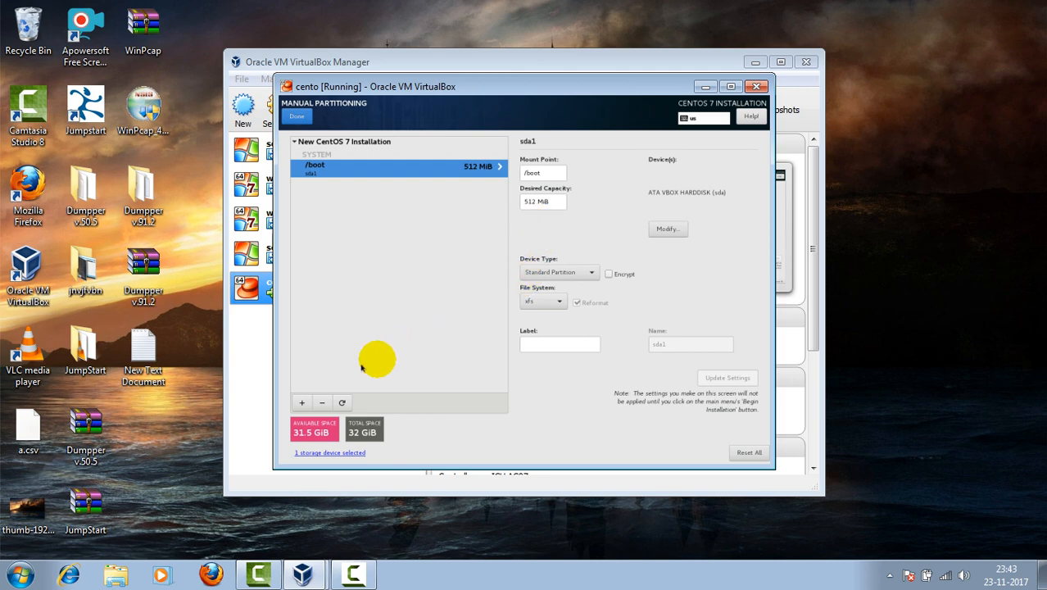
Step: Add a 2 GiB root (/) LVM mount point beside /boot, then restore full screen
left_click(303, 403)
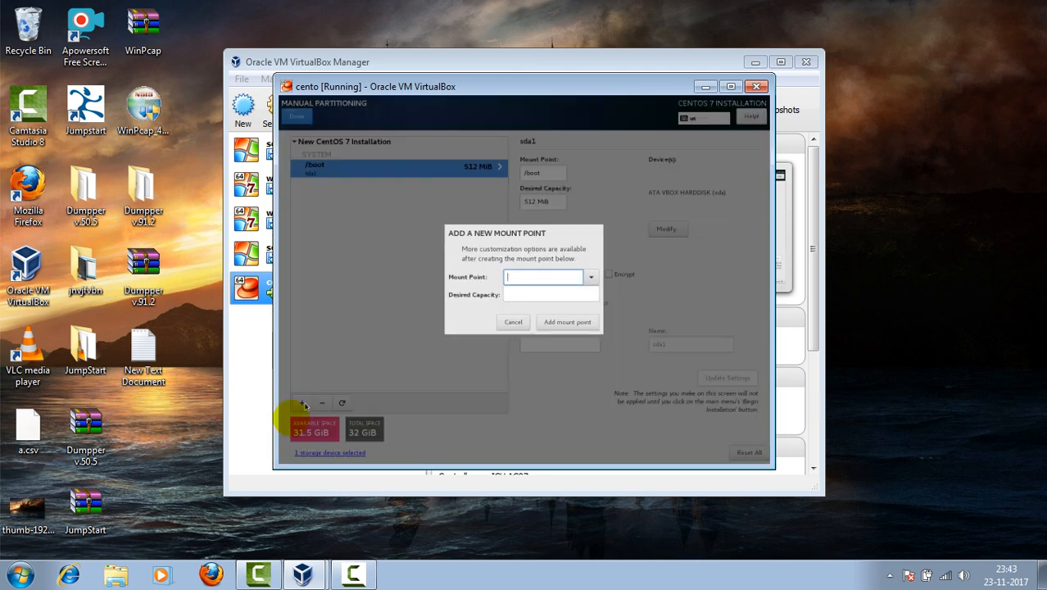
left_click(589, 279)
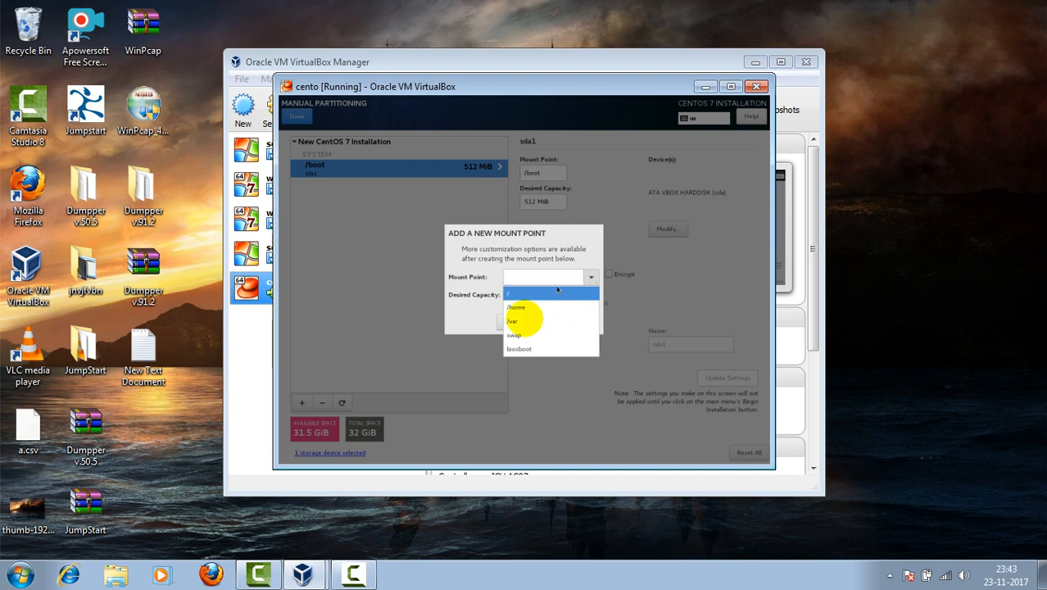
left_click(538, 294)
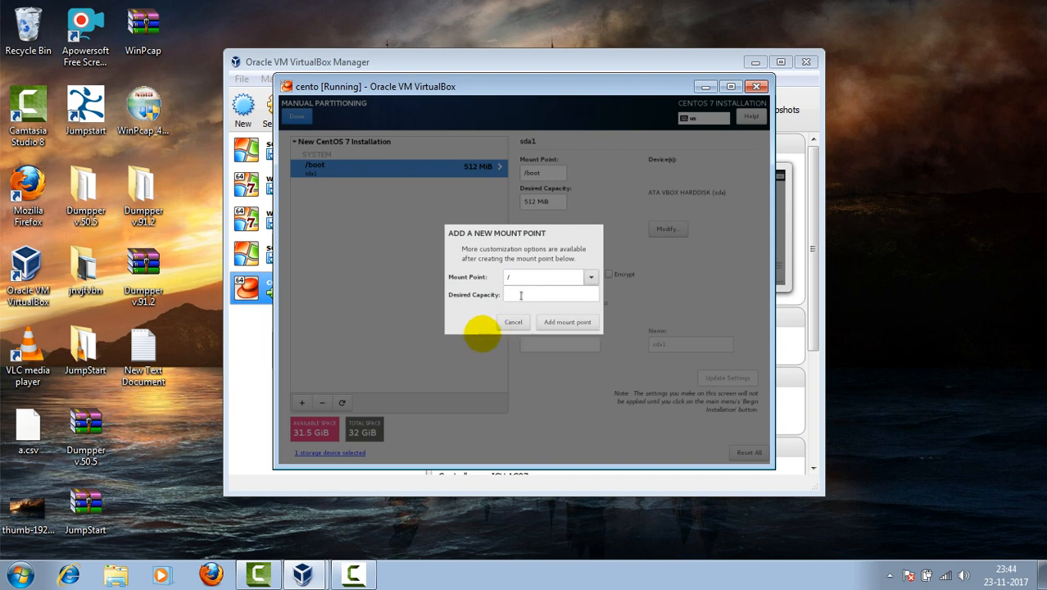
left_click(523, 295)
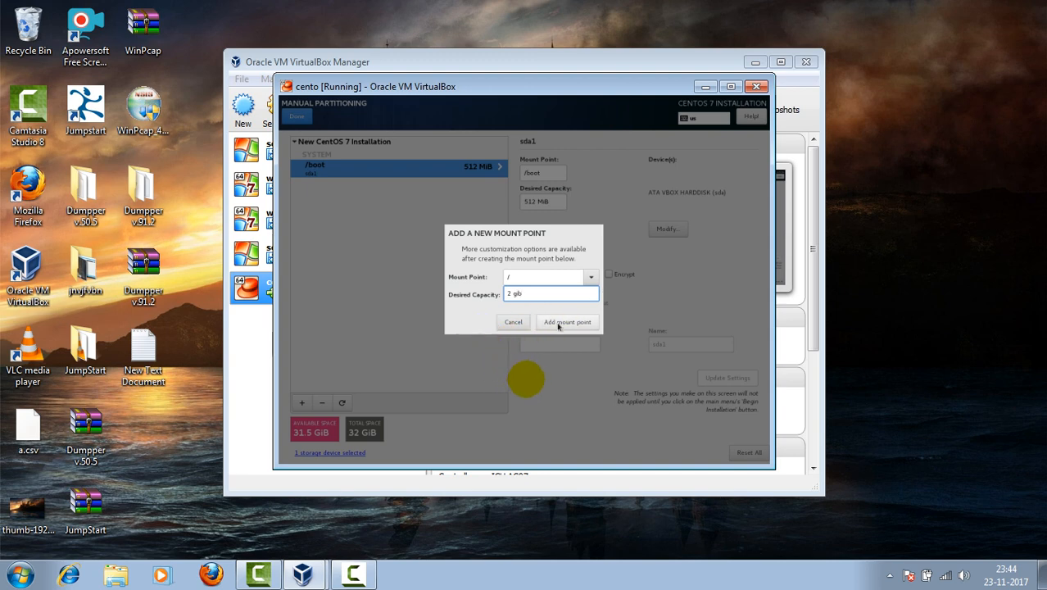
left_click(558, 323)
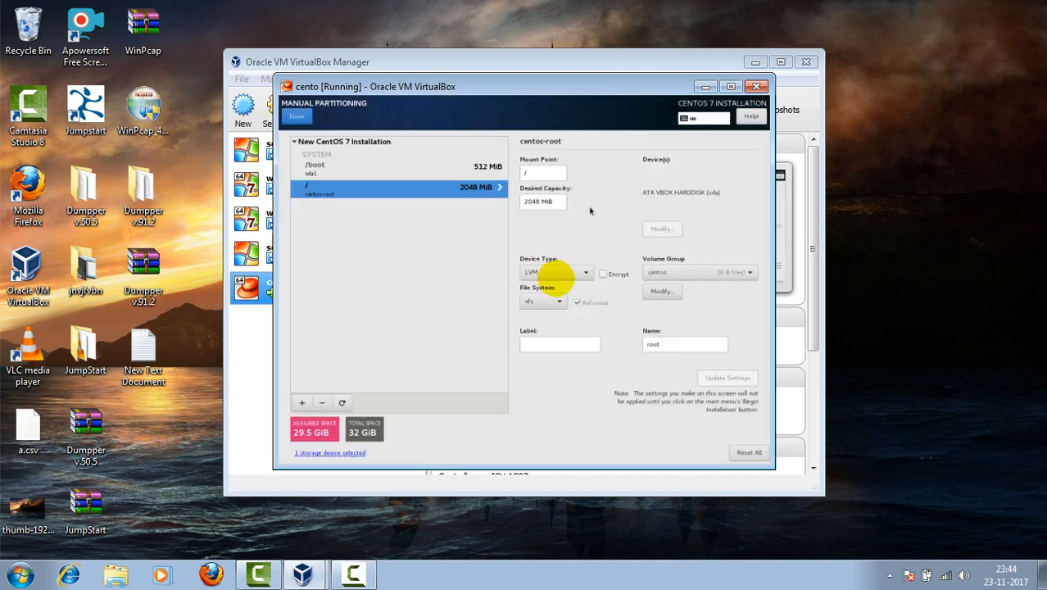
left_click(544, 173)
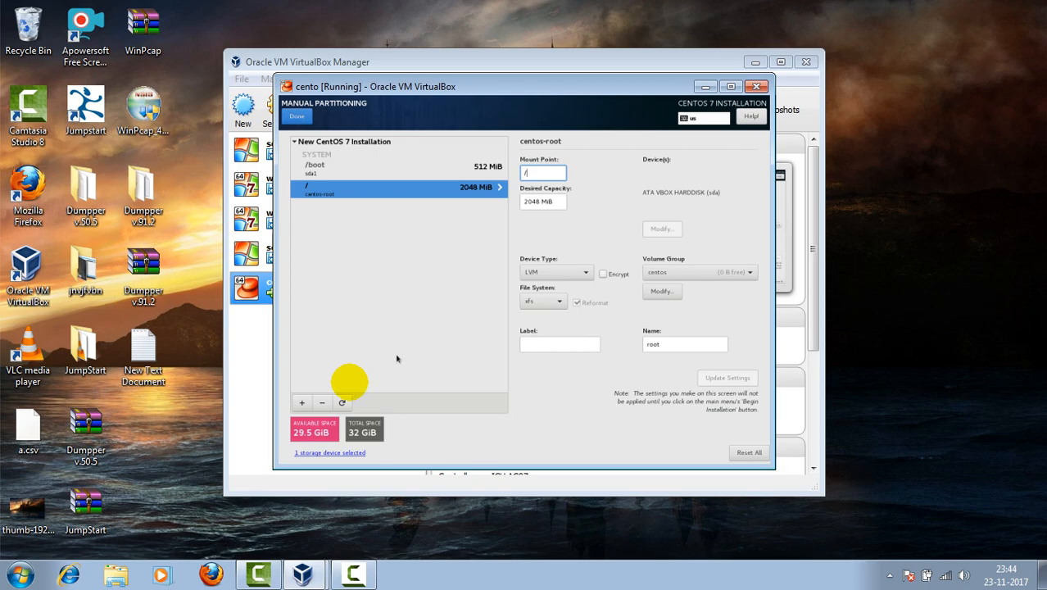
key("ctrl+f")
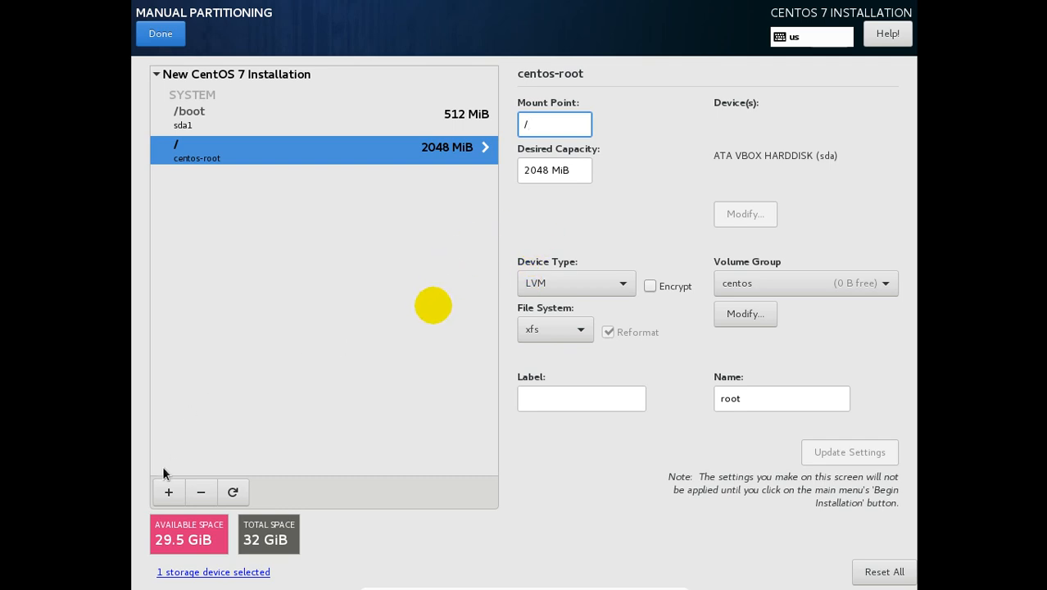
Step: Delete the / partition and add a 2048 MiB swap mount point in its place
left_click(200, 492)
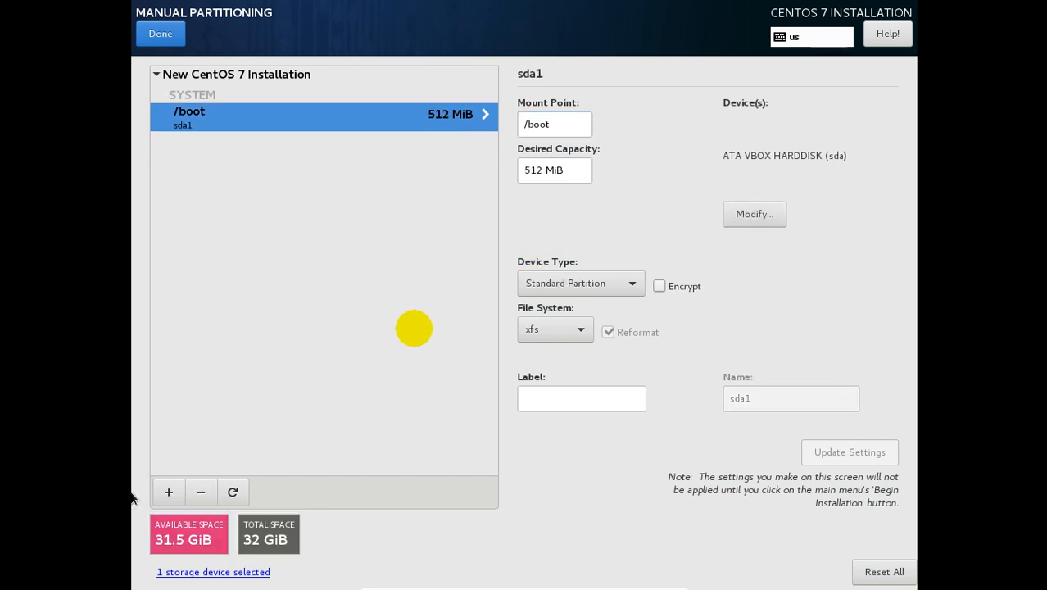
left_click(168, 492)
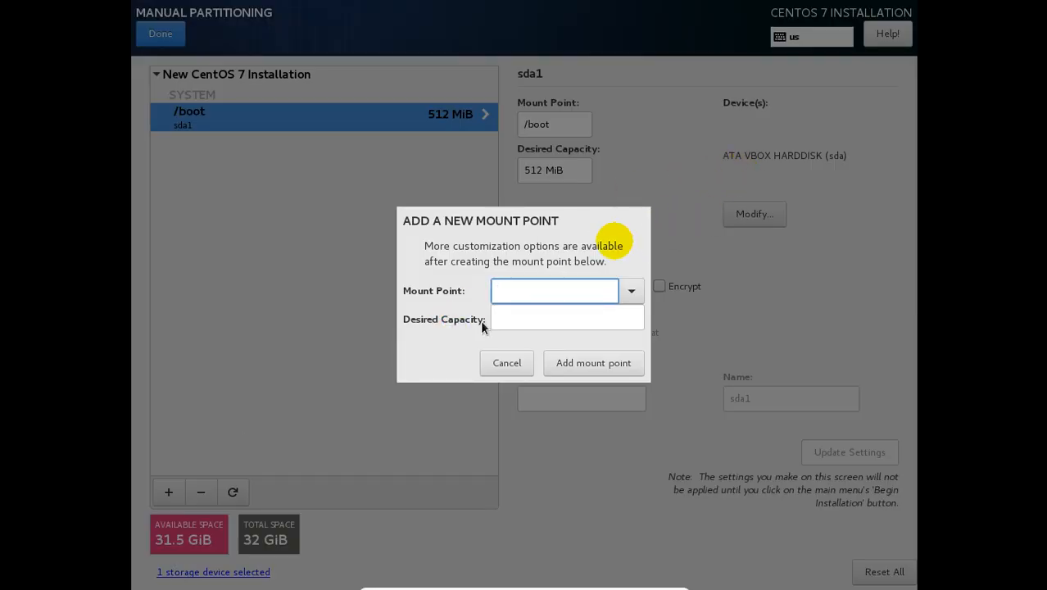
left_click(633, 290)
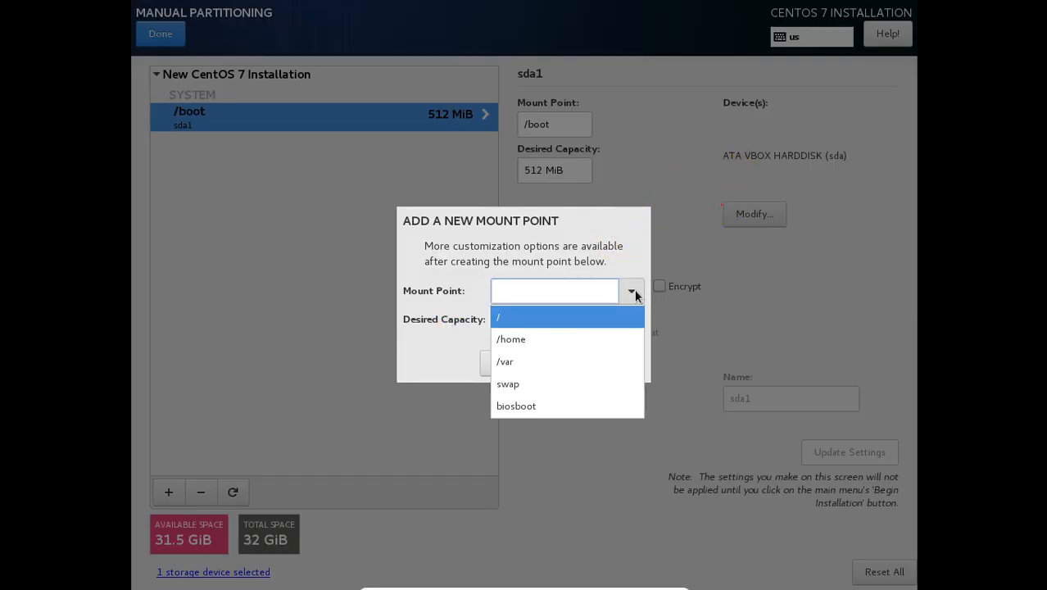
left_click(513, 379)
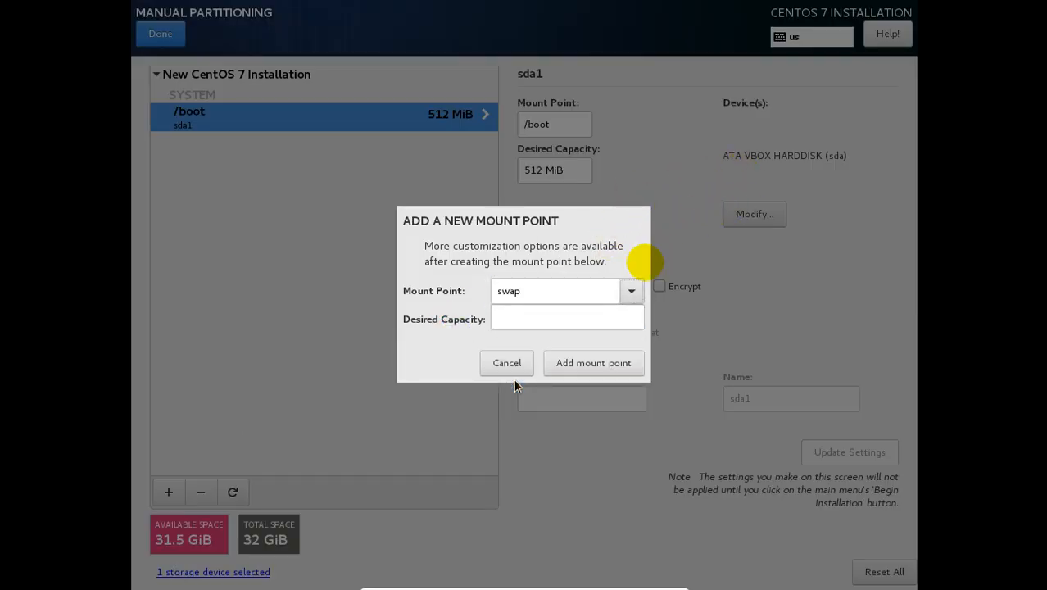
left_click(497, 312)
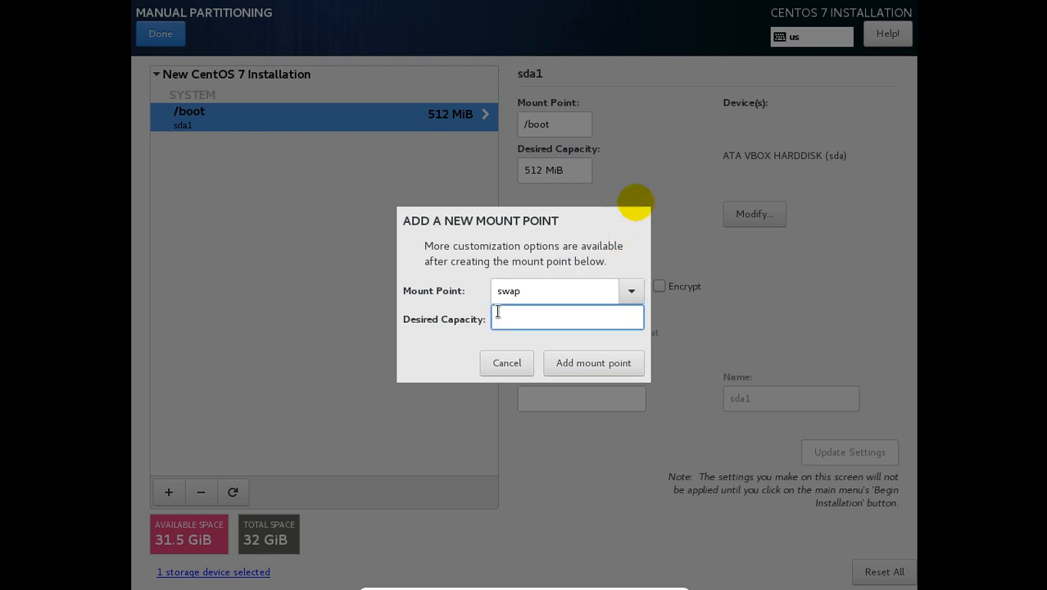
type("2 gib")
left_click(581, 358)
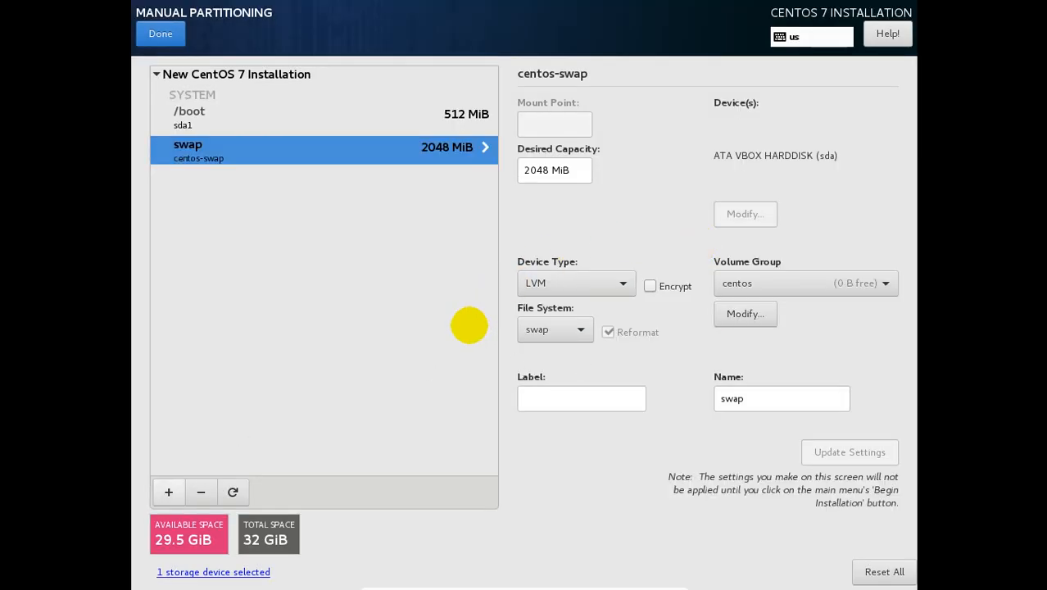
Step: Add a / mount point with blank capacity so it takes the remaining 29.5 GiB
left_click(169, 492)
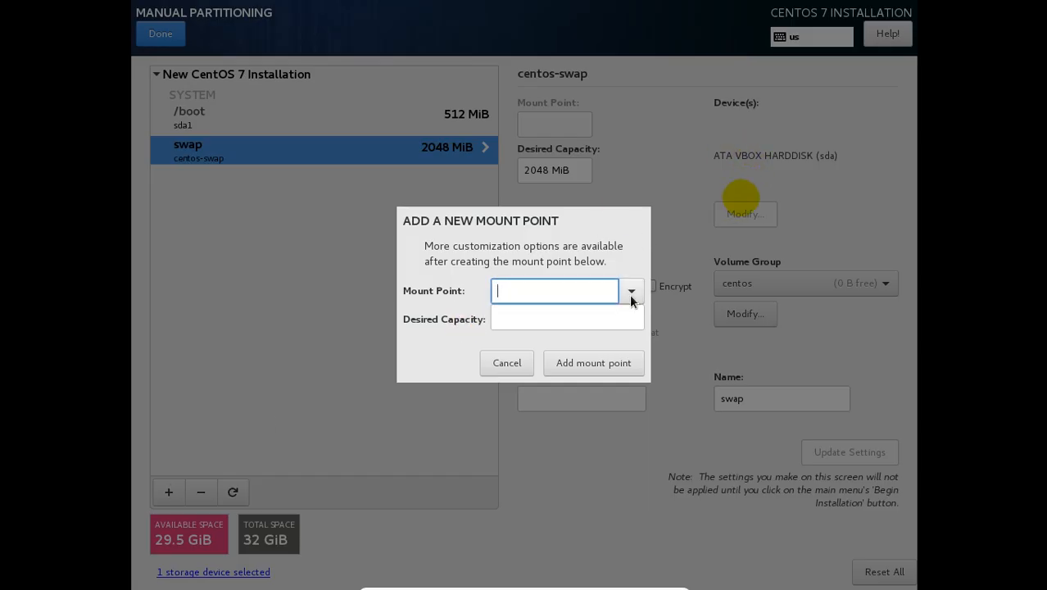
left_click(631, 290)
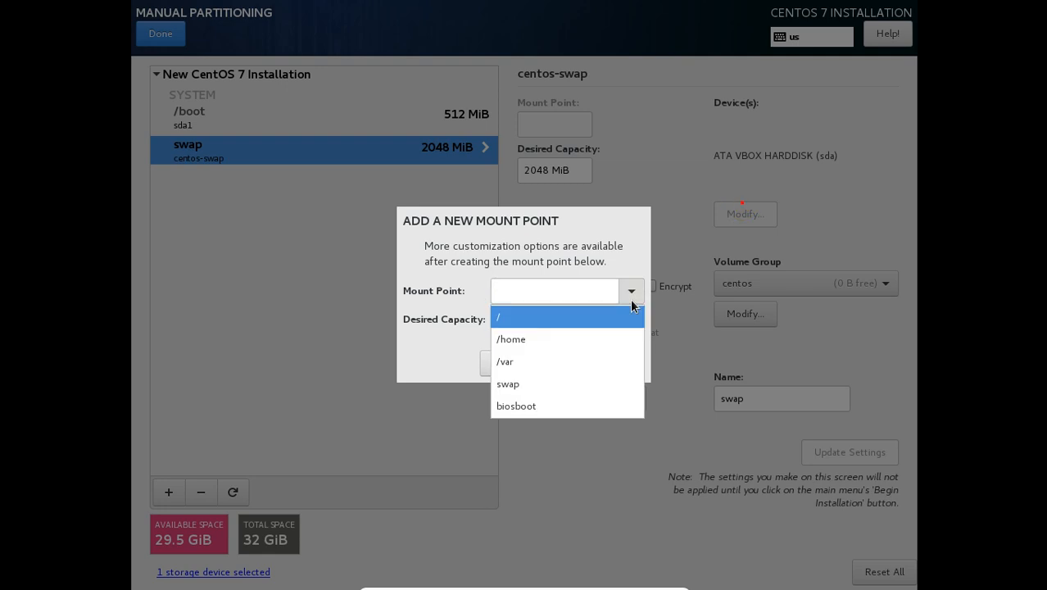
left_click(534, 320)
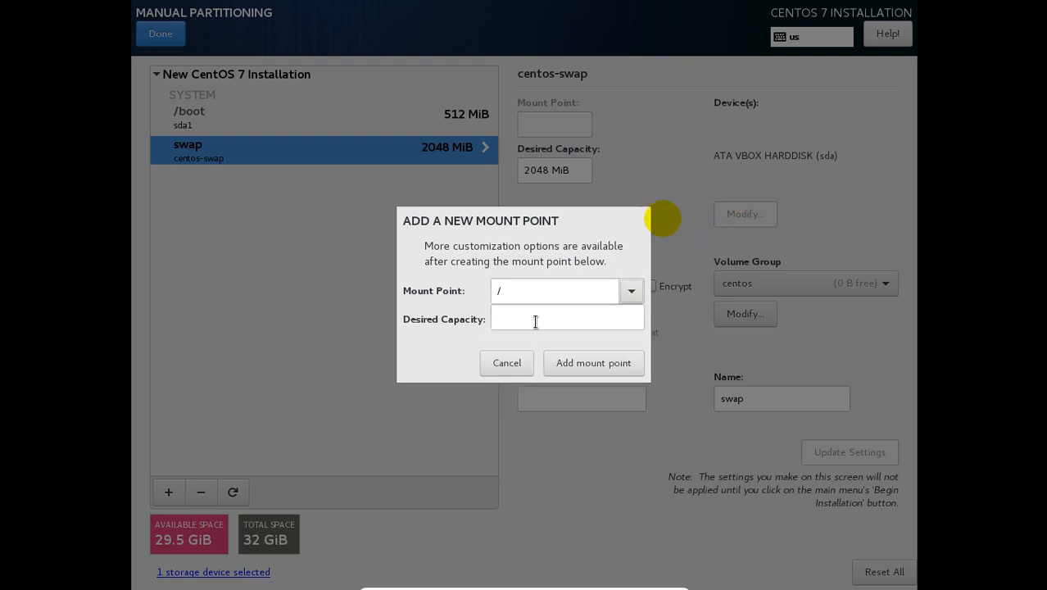
left_click(577, 363)
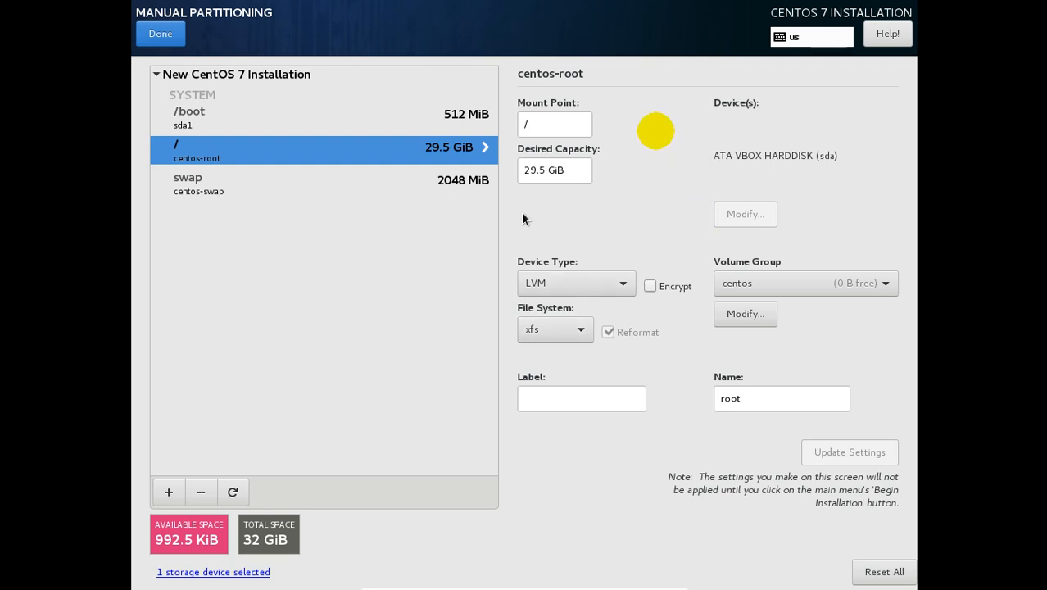
Step: Review the swap and /boot entries, then finish partitioning and accept the summary of changes
left_click(437, 190)
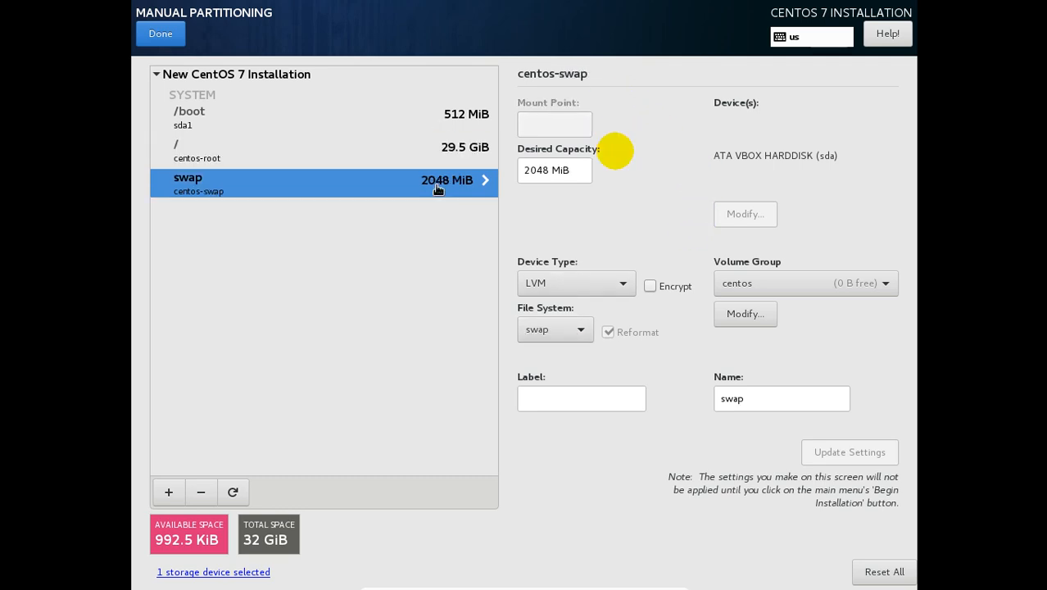
left_click(455, 119)
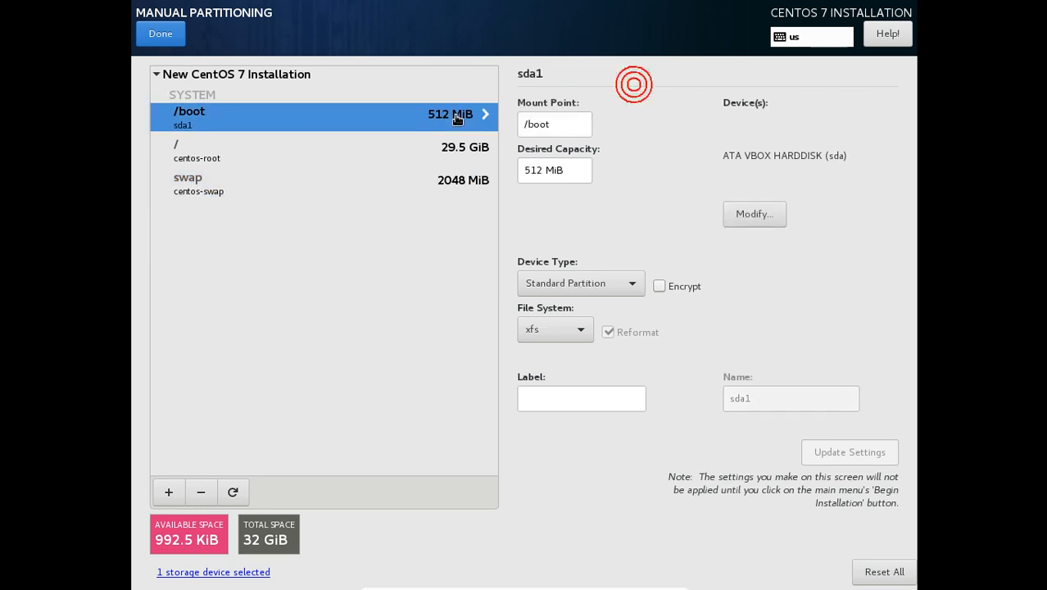
left_click(163, 36)
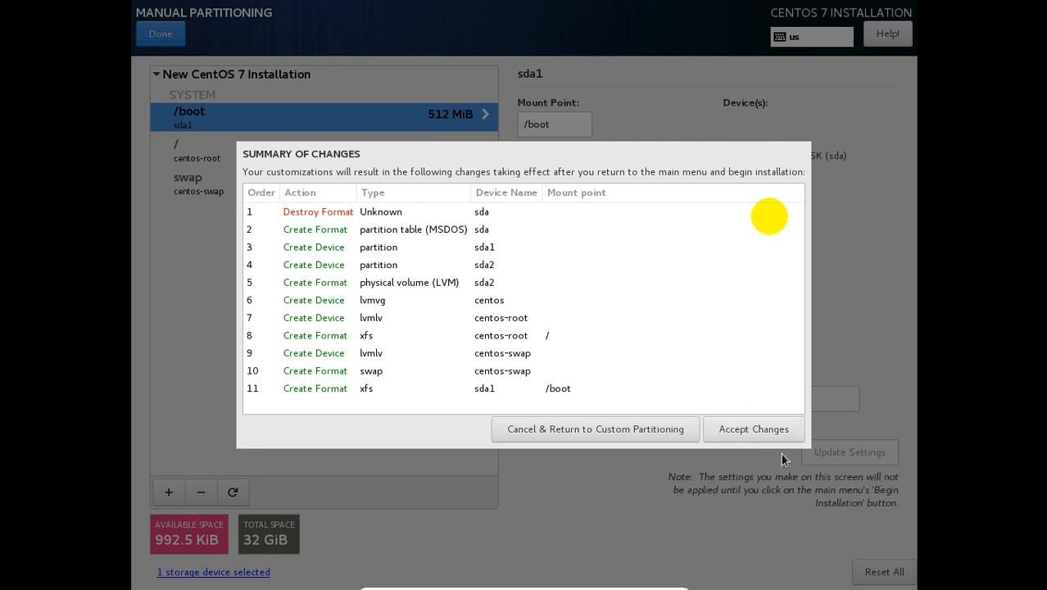
left_click(760, 435)
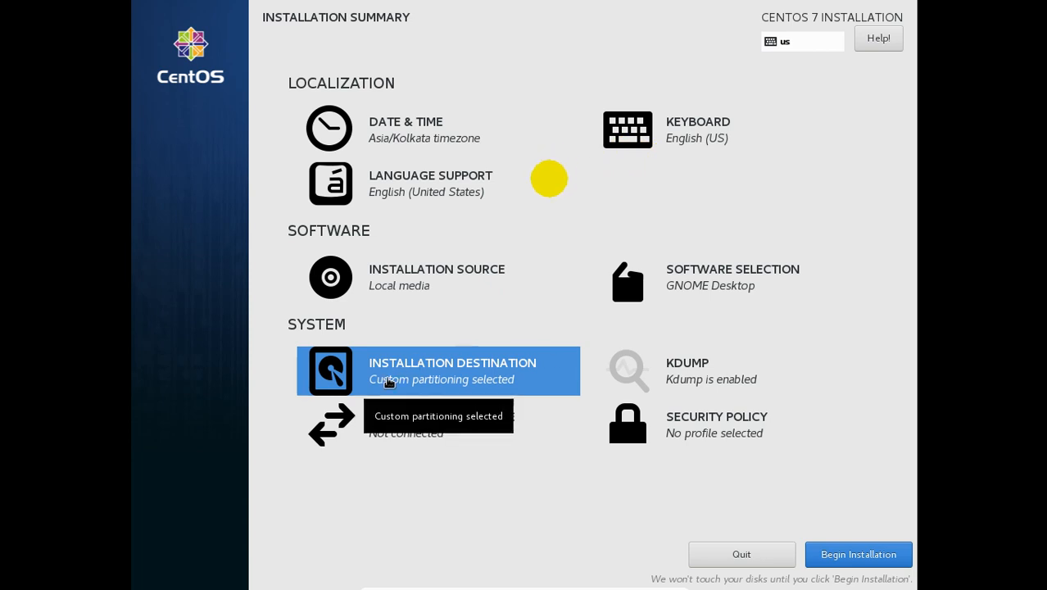
Step: Open the KDUMP settings and show the VM in a scaled window
left_click(695, 381)
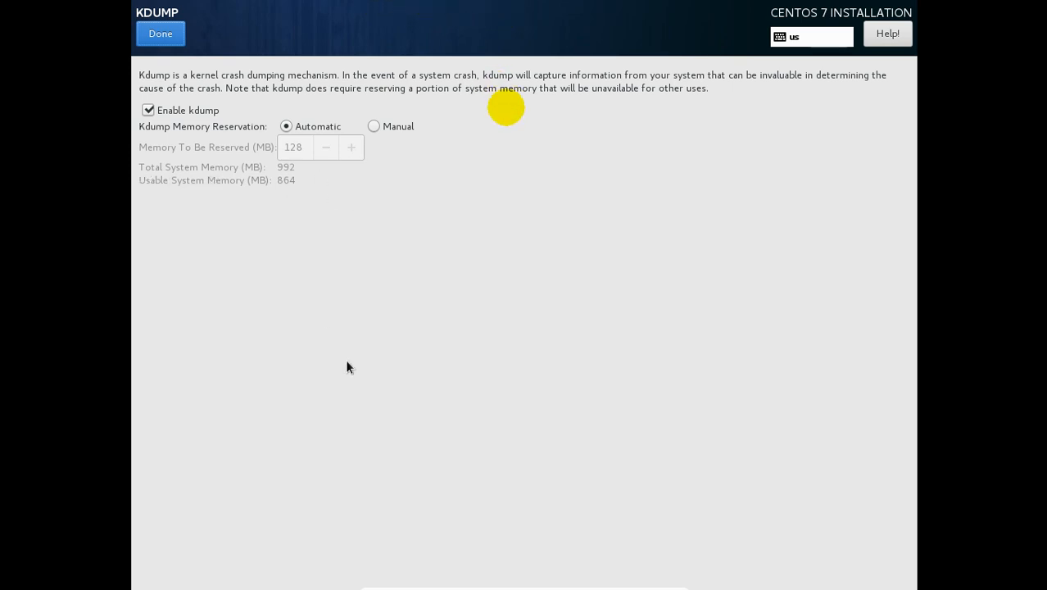
key("Control_R+f")
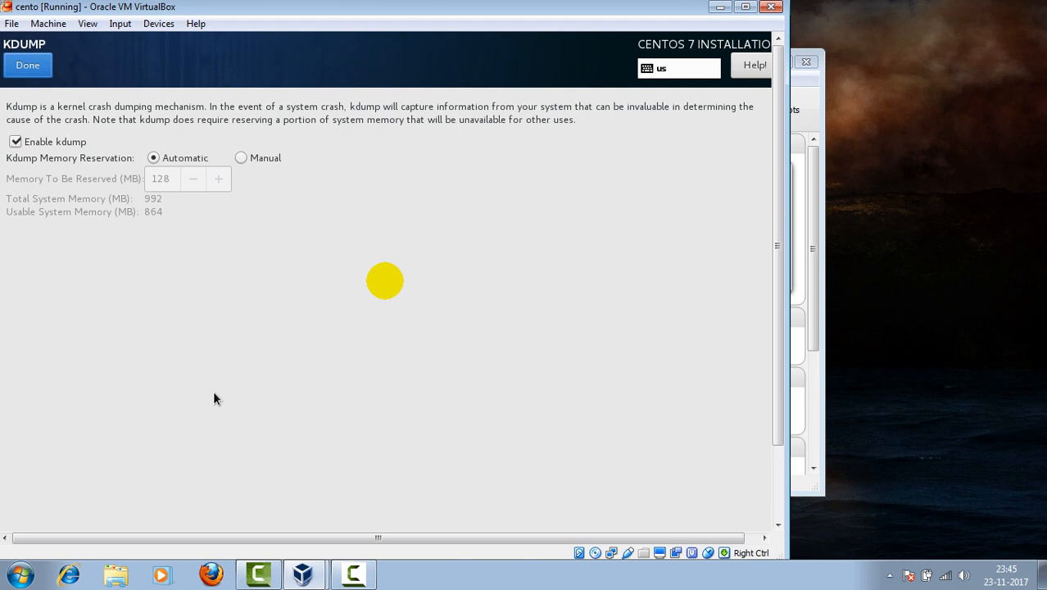
left_click(120, 24)
mouse_move(85, 23)
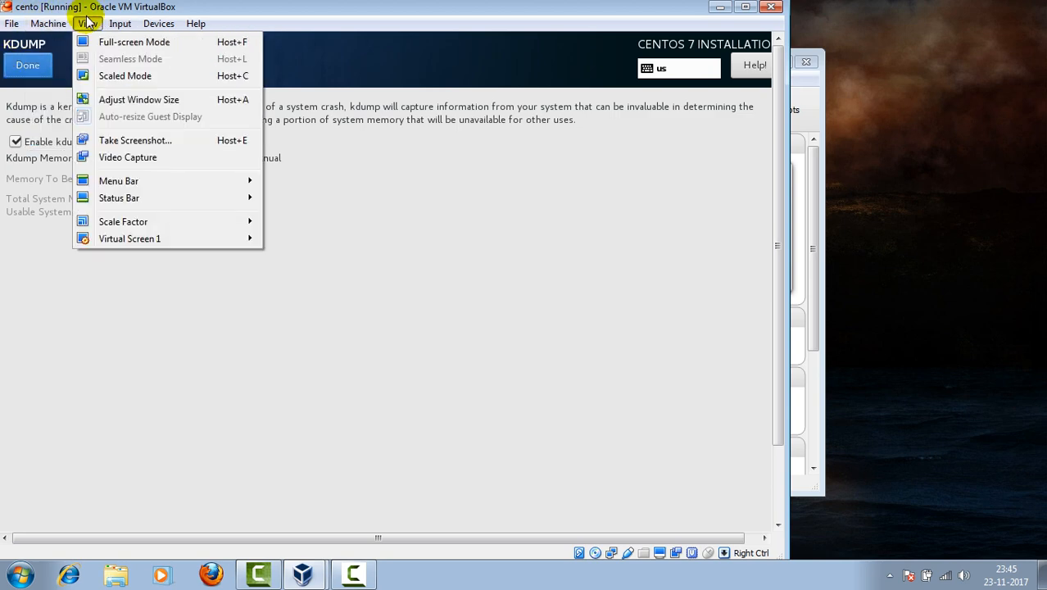
left_click(90, 75)
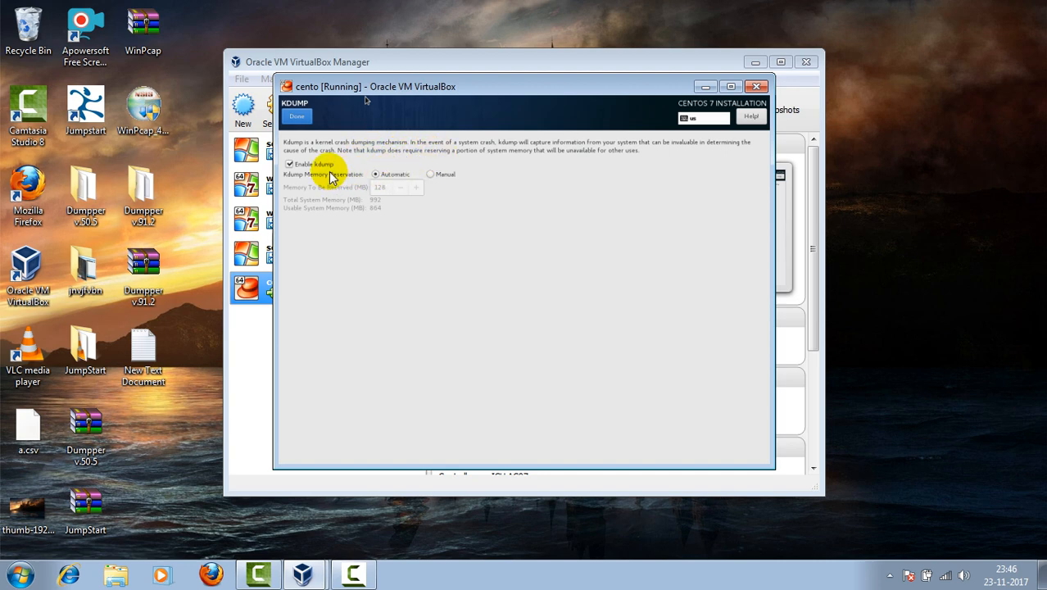
Step: Leave KDUMP, begin the CentOS installation, and open the Root Password screen
left_click(297, 118)
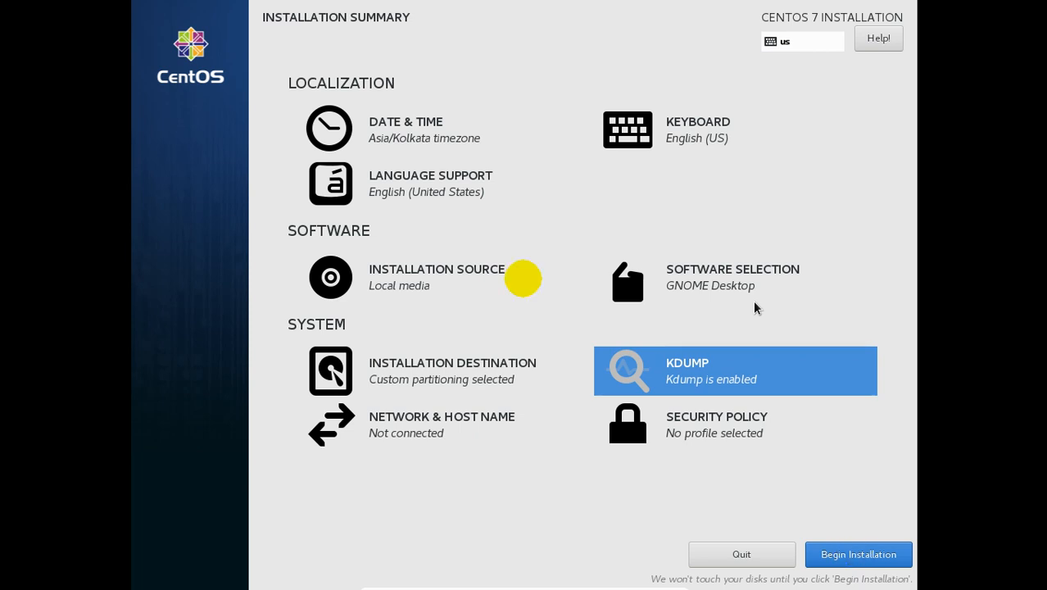
left_click(851, 564)
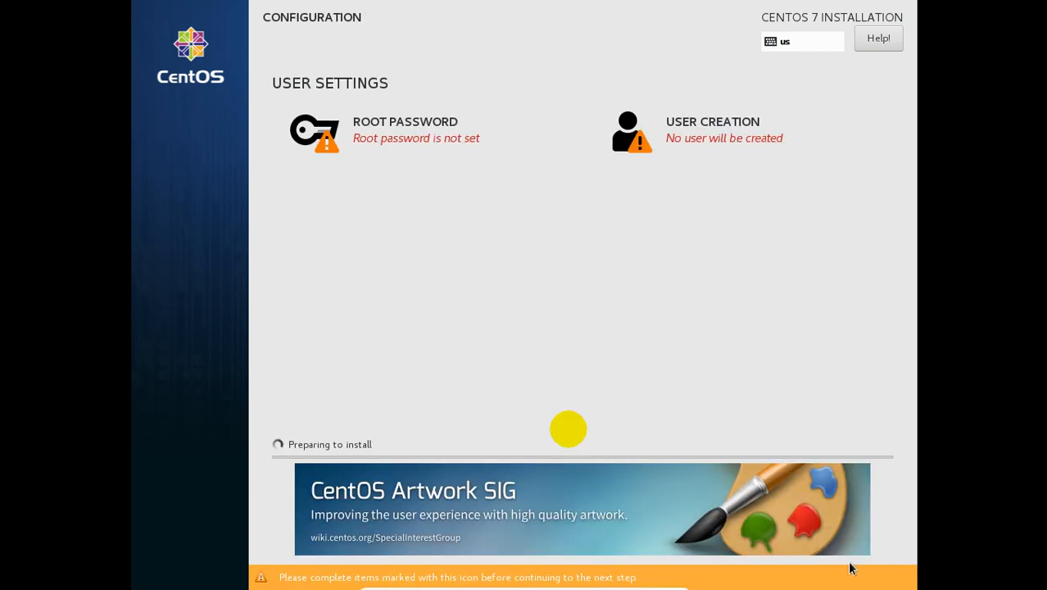
left_click(406, 123)
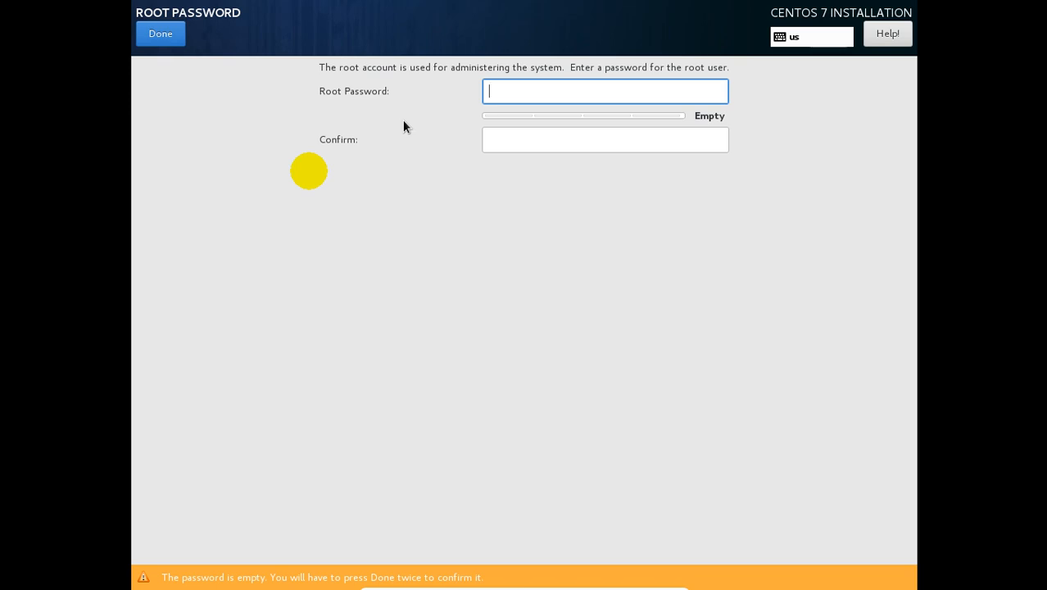
Step: Enter a short trial root password twice, attempt Done, then clear both fields
type("abc")
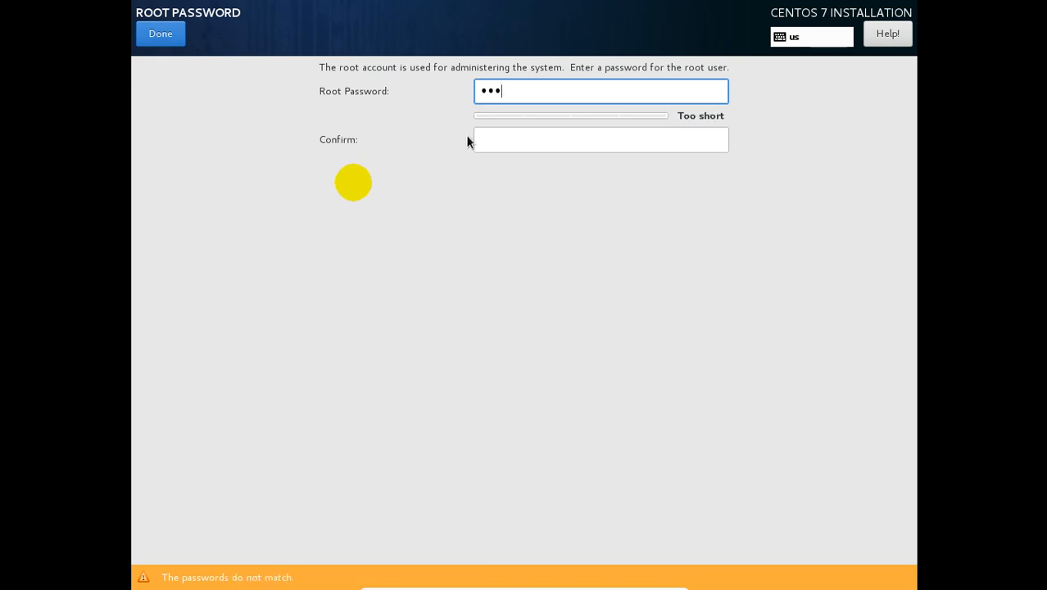
left_click(492, 141)
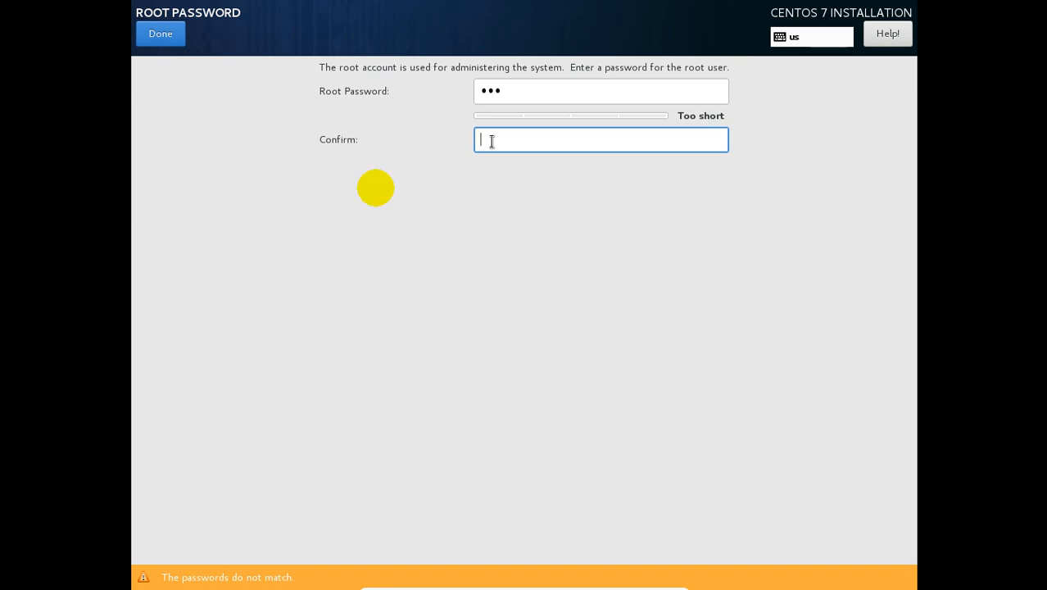
type("abc")
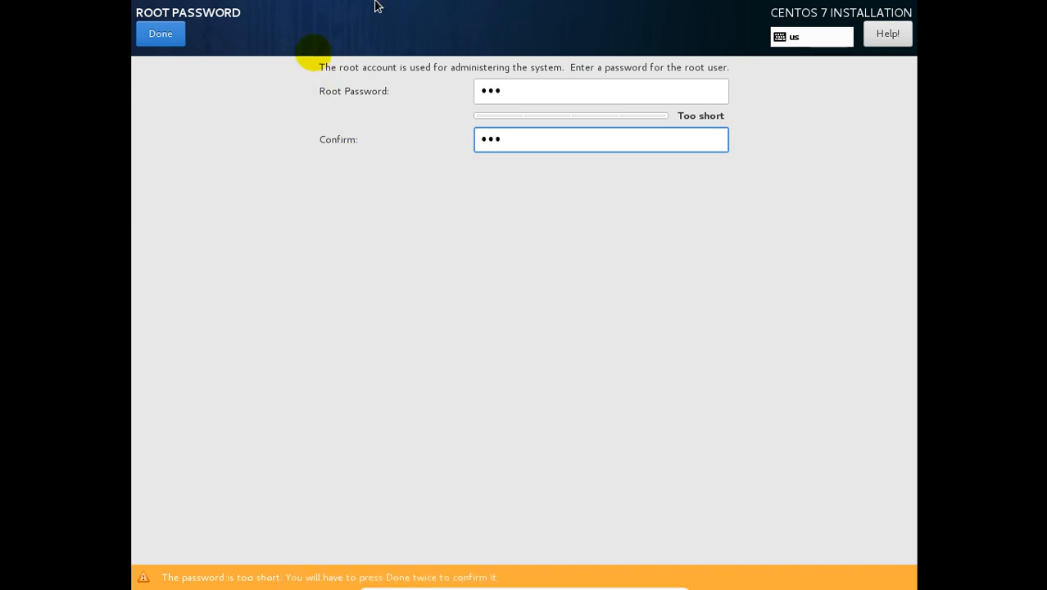
left_click(160, 34)
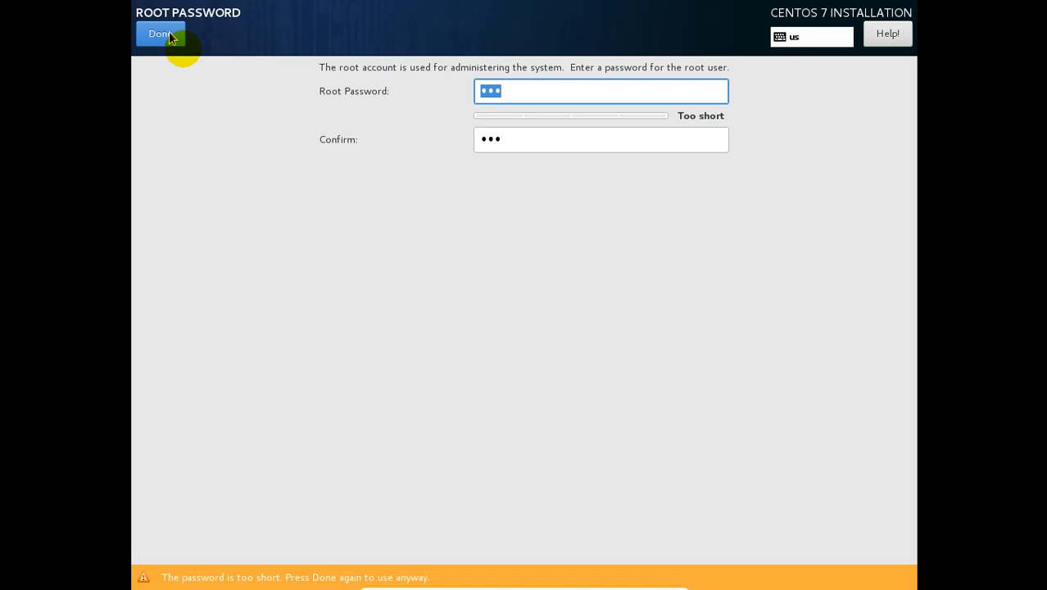
left_click(552, 86)
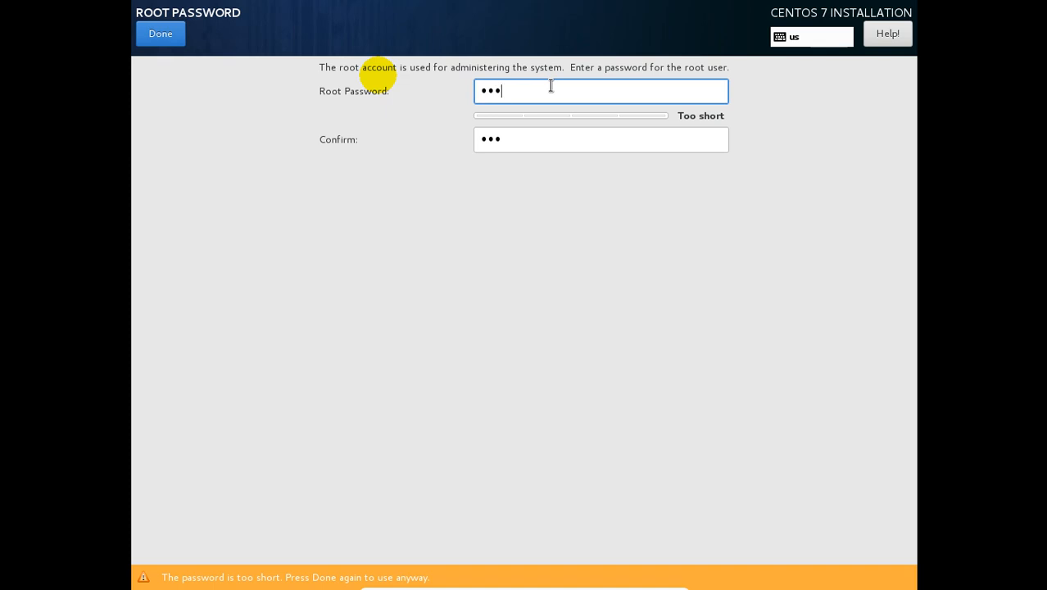
key("BackSpace")
key("BackSpace")
key("BackSpace")
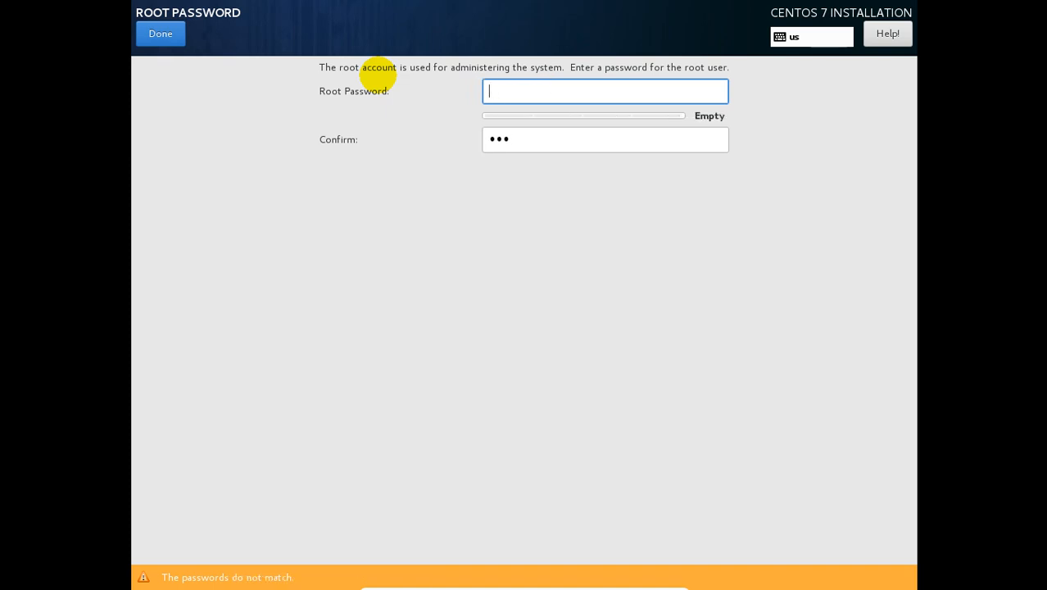
left_click(558, 144)
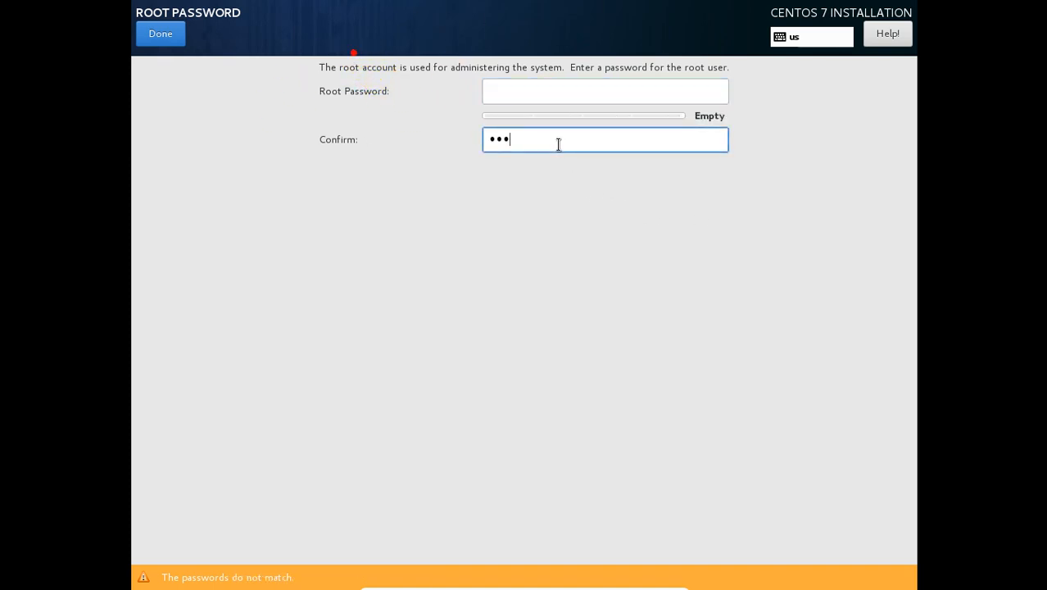
key("BackSpace")
key("BackSpace")
key("BackSpace")
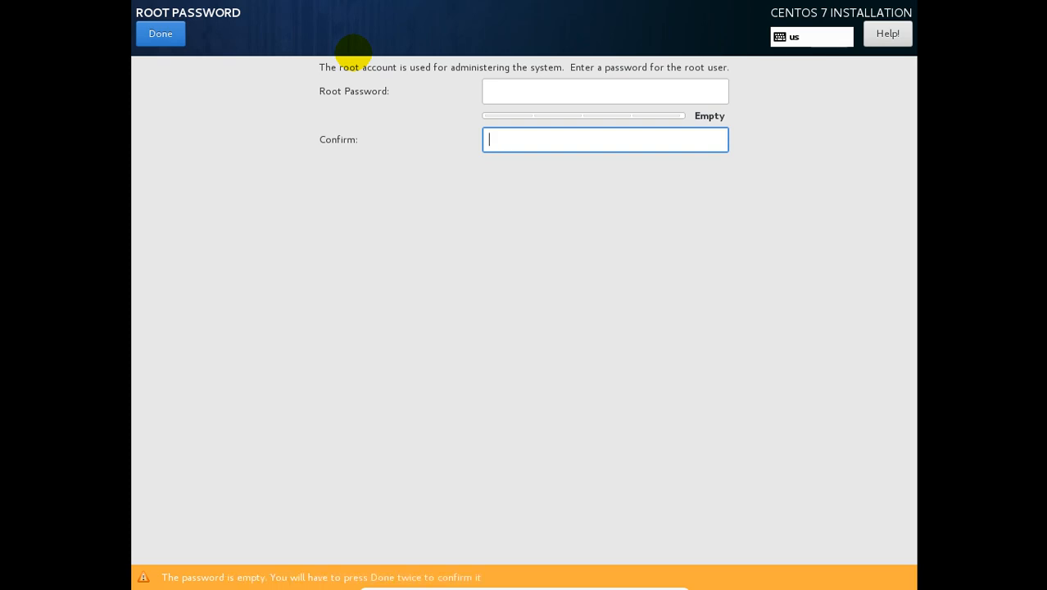
Step: Enter the new root password in both fields and confirm the weak password with Done twice
left_click(539, 98)
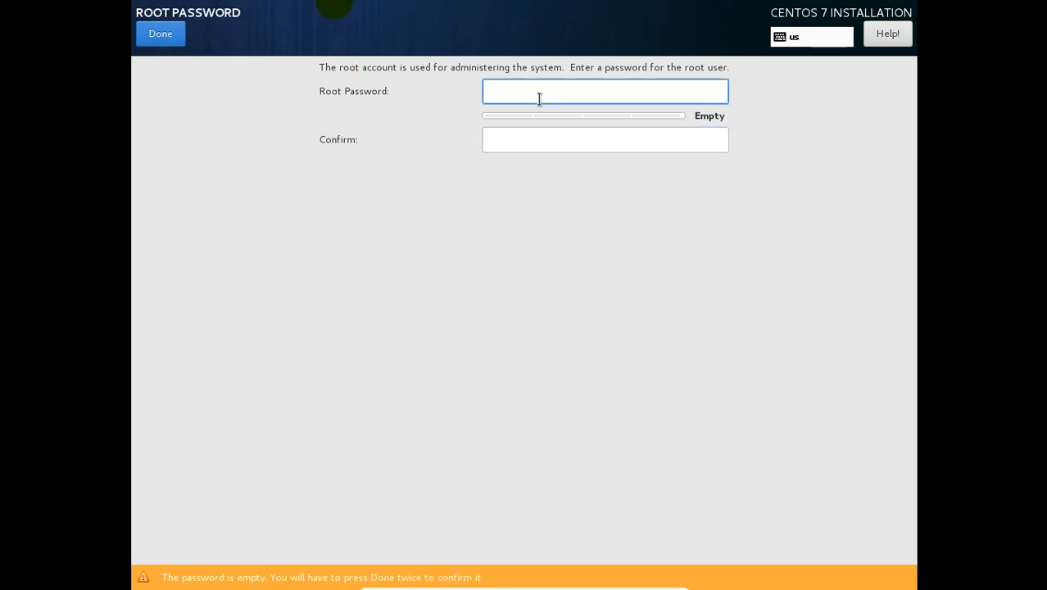
type("pas")
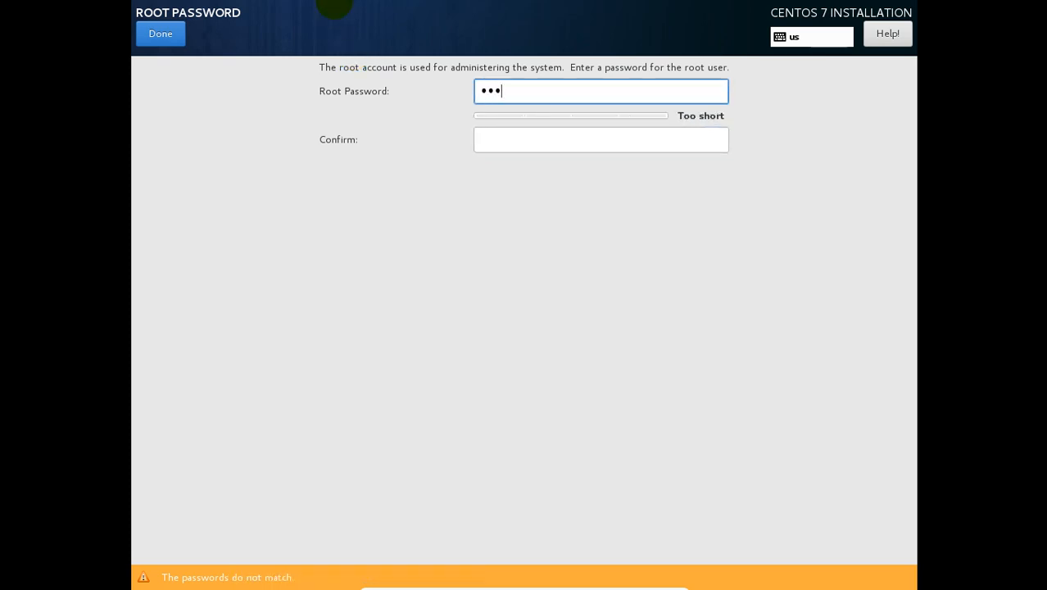
type("s")
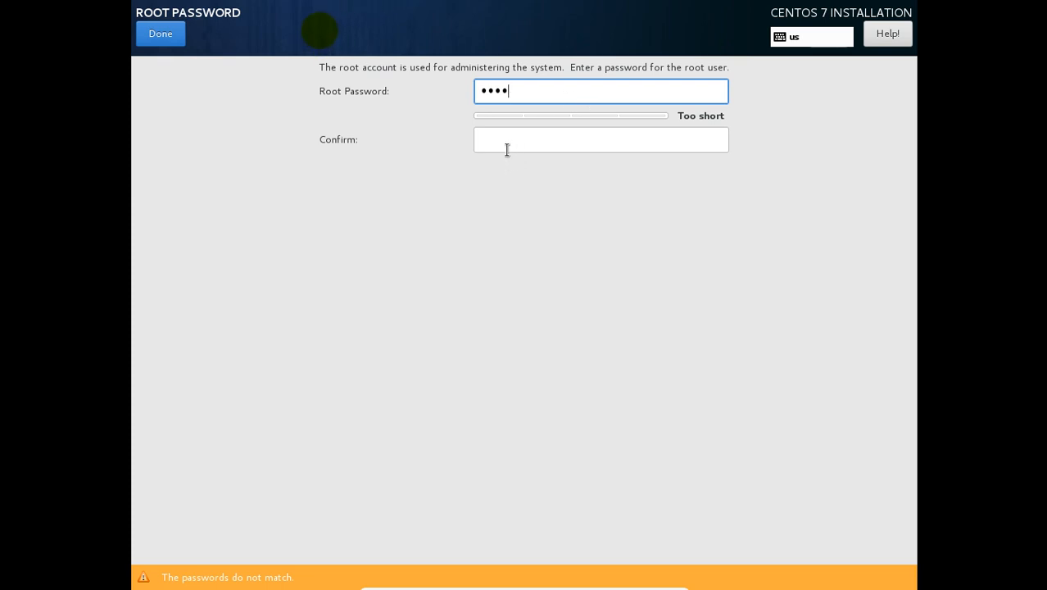
left_click(509, 146)
type("pas")
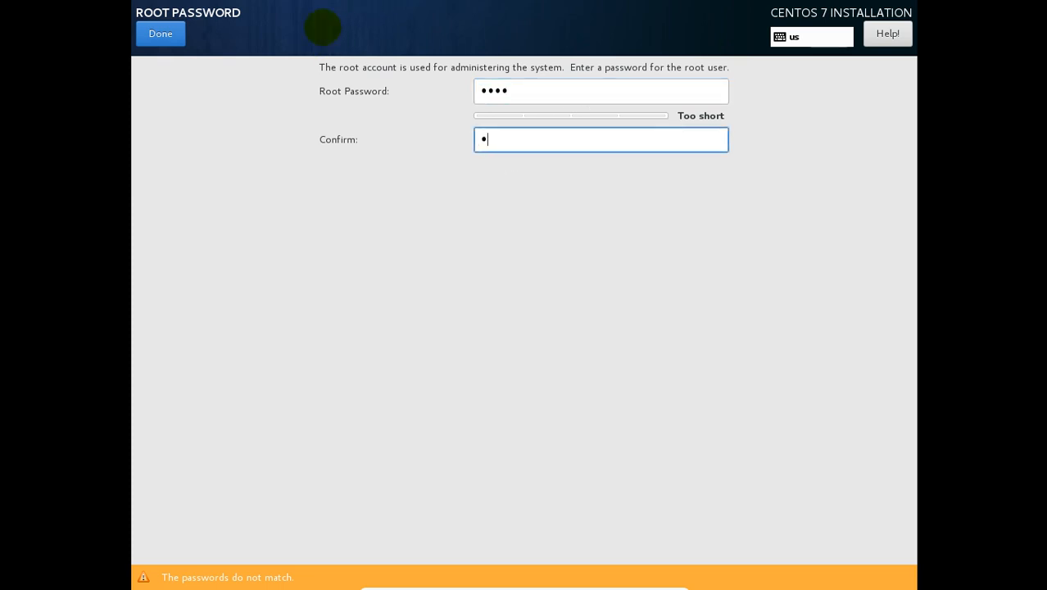
type("s")
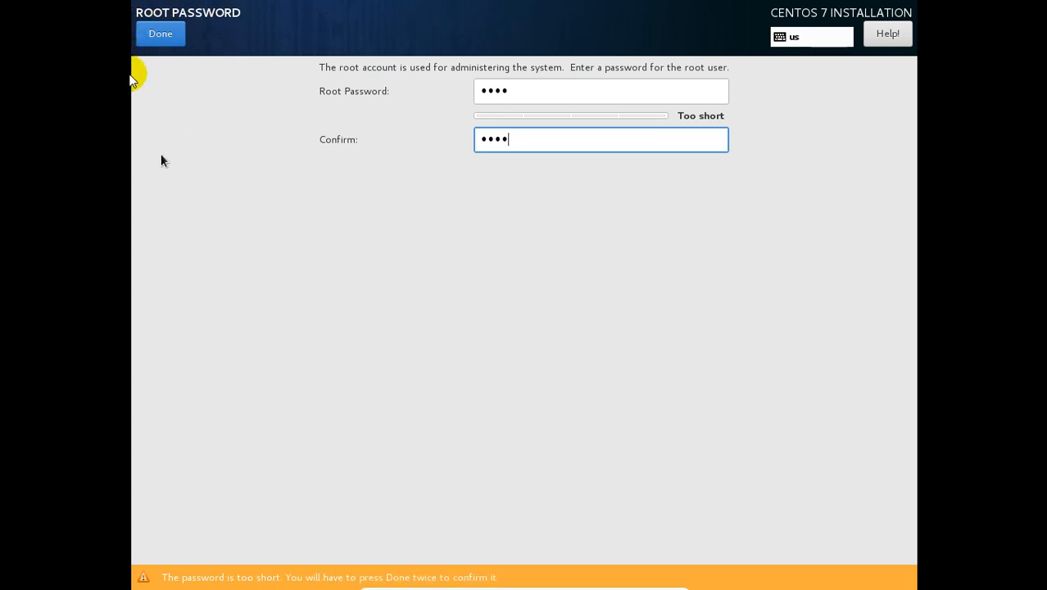
key("ctrl+f")
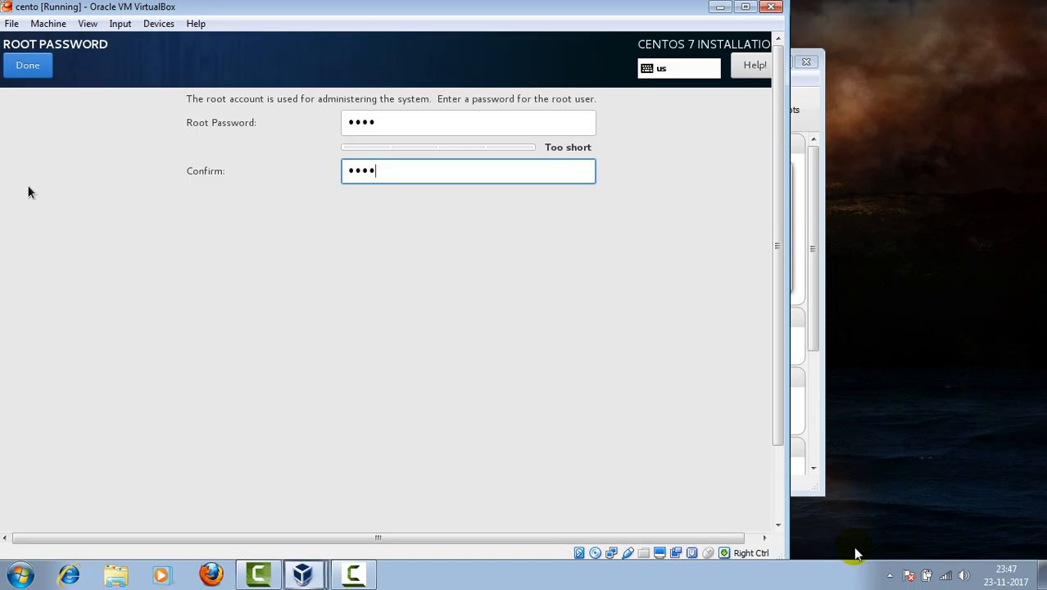
left_click(36, 65)
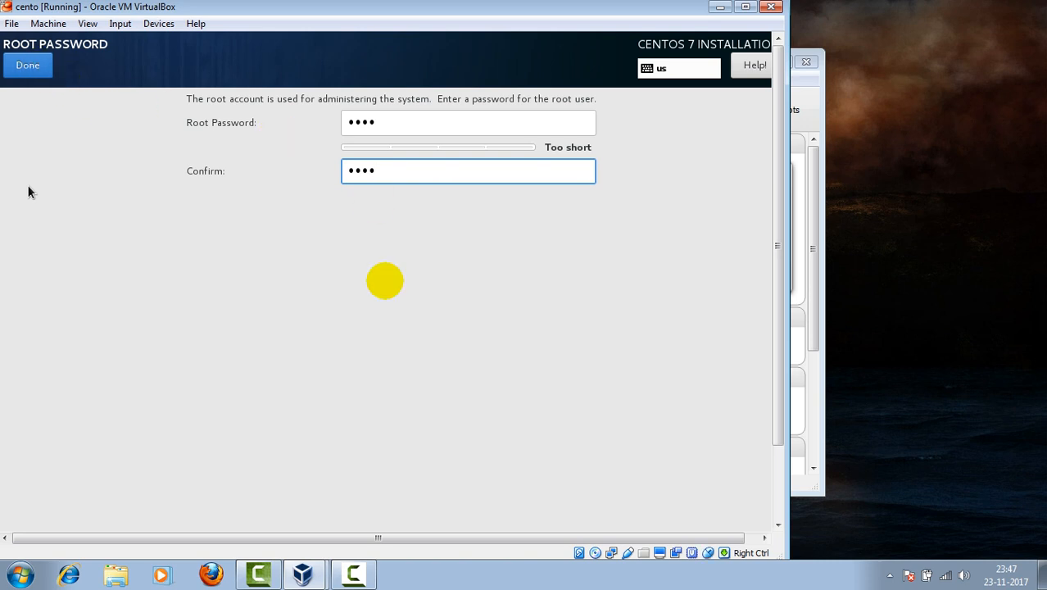
left_click(24, 67)
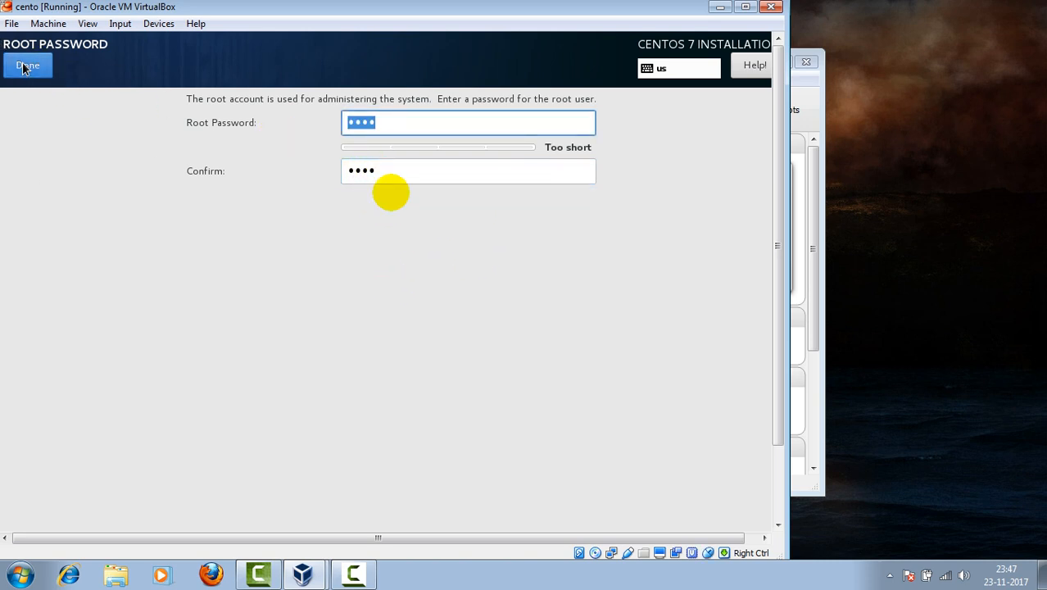
left_click(23, 68)
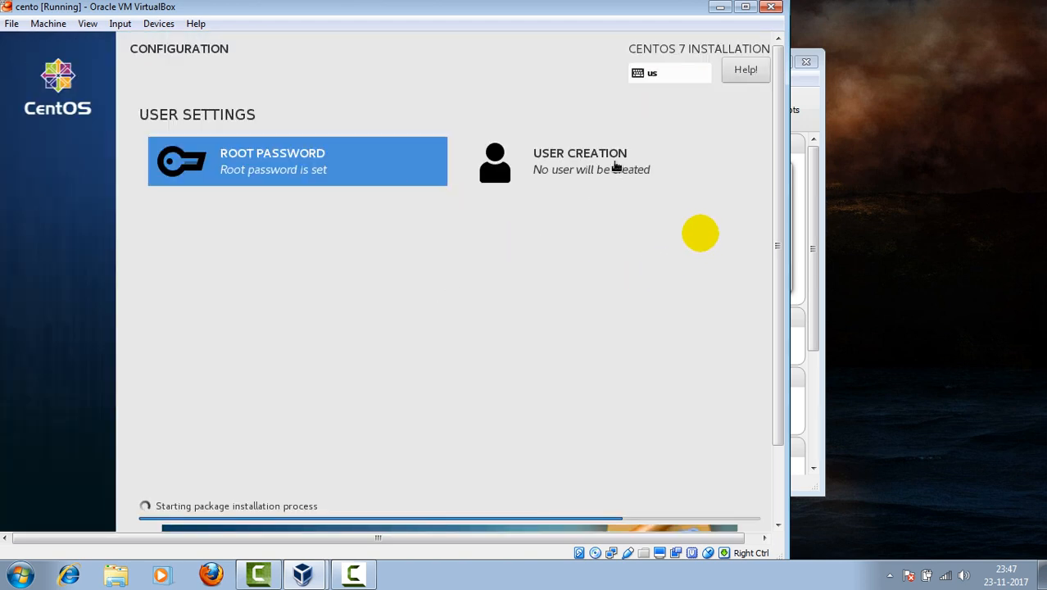
Step: Fill the Create User form with the name root and enter the password twice
left_click(613, 168)
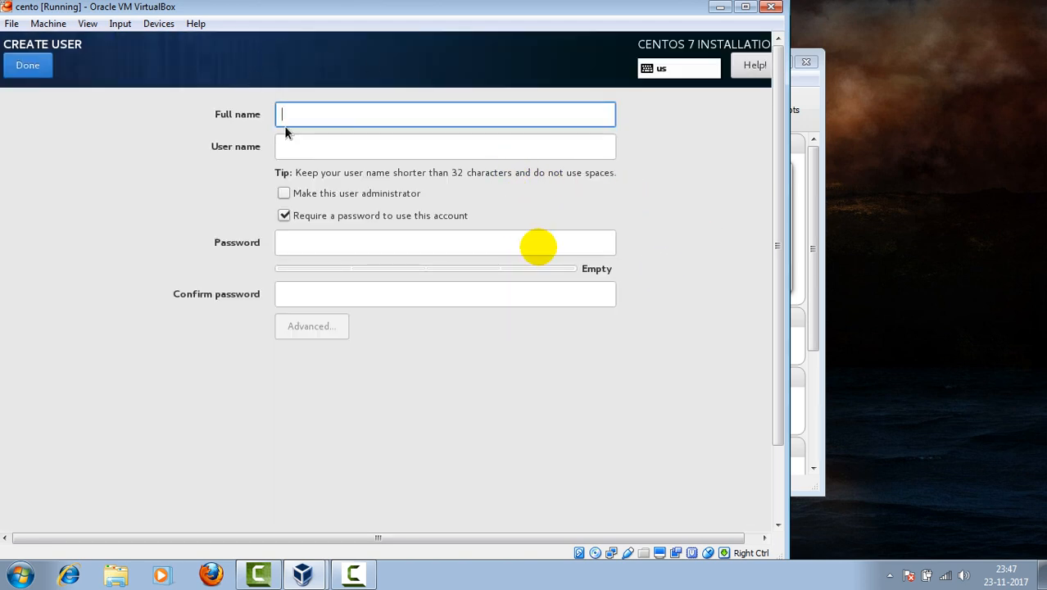
type("root")
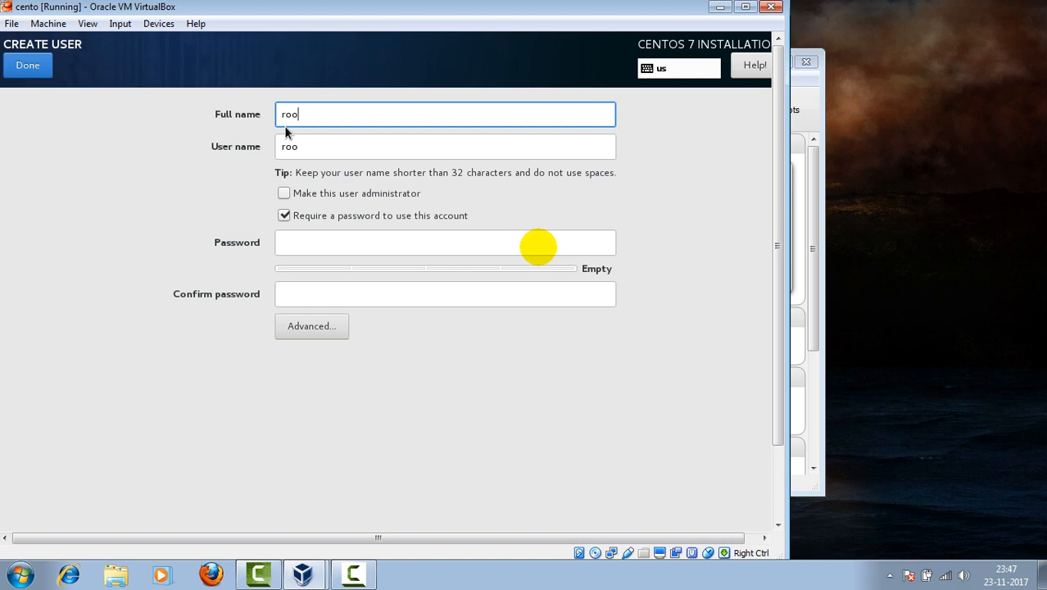
left_click(307, 244)
type("r")
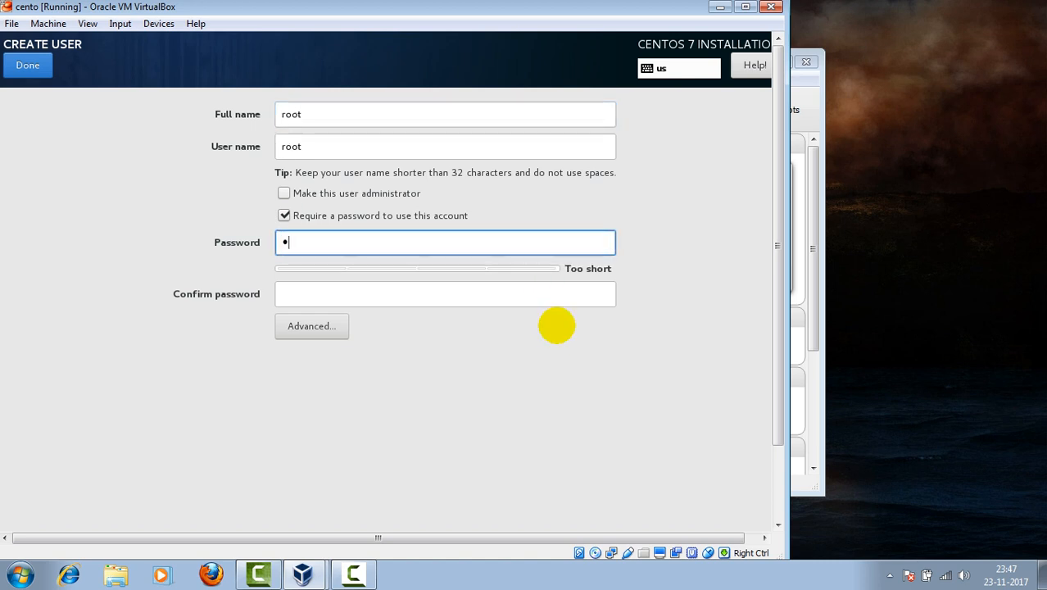
type("oot")
left_click(326, 289)
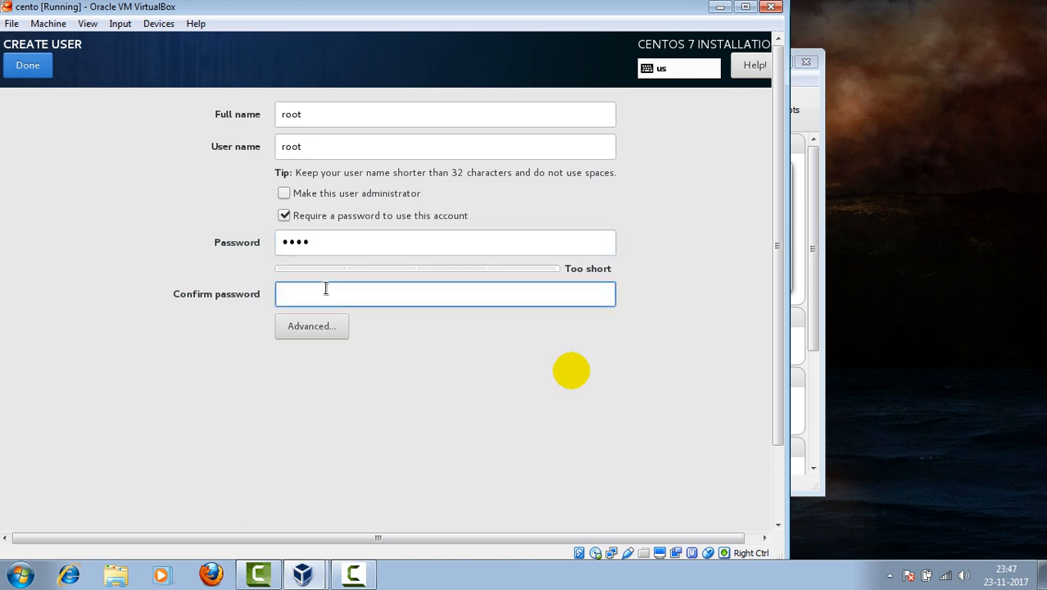
type("root")
Step: Repeatedly press Done to try finishing the user setup
left_click(25, 68)
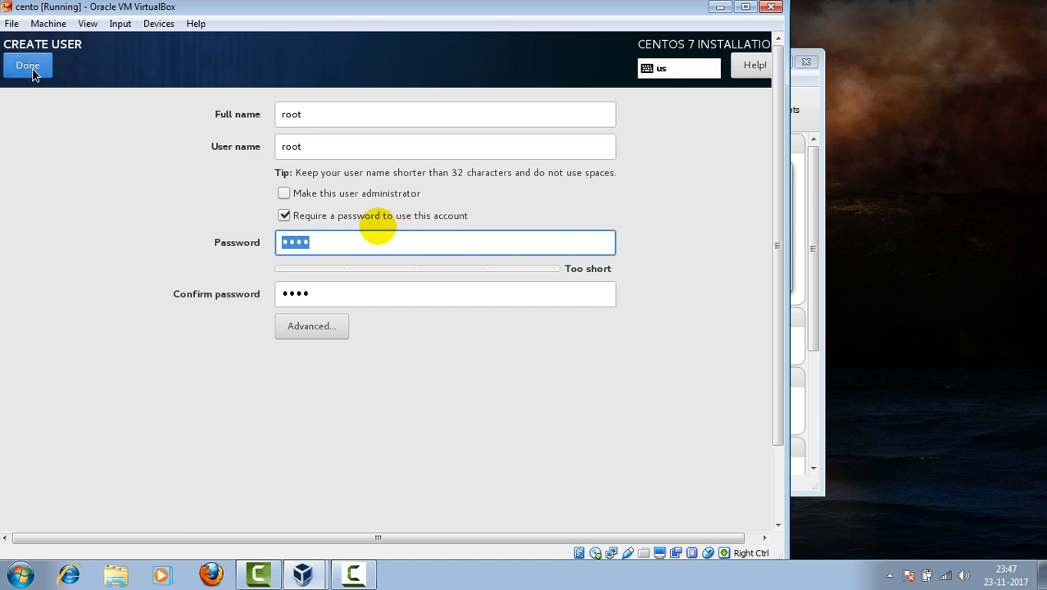
left_click(31, 70)
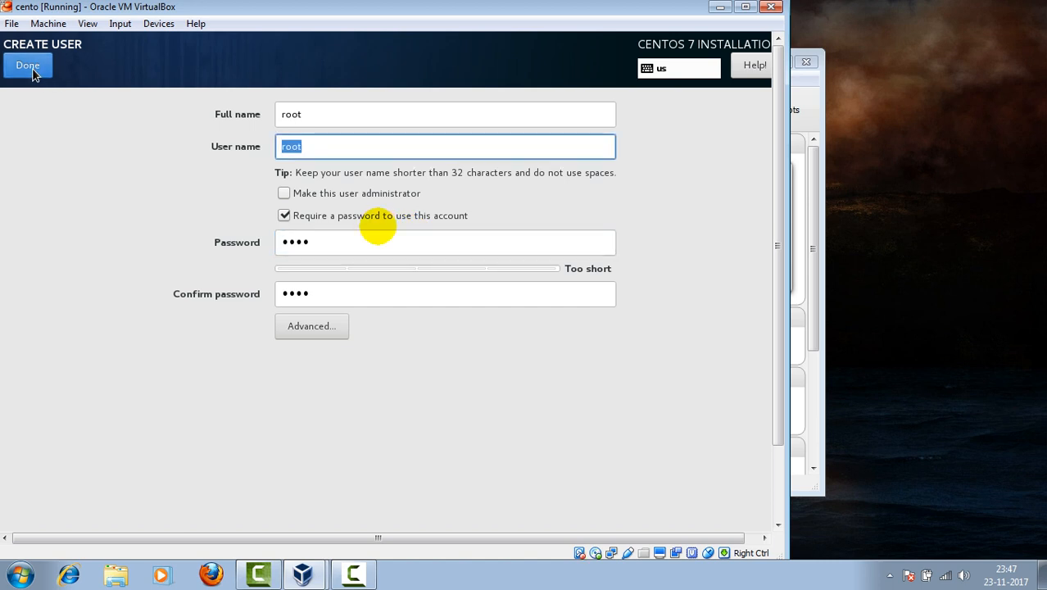
left_click(31, 70)
left_click(32, 70)
left_click(31, 71)
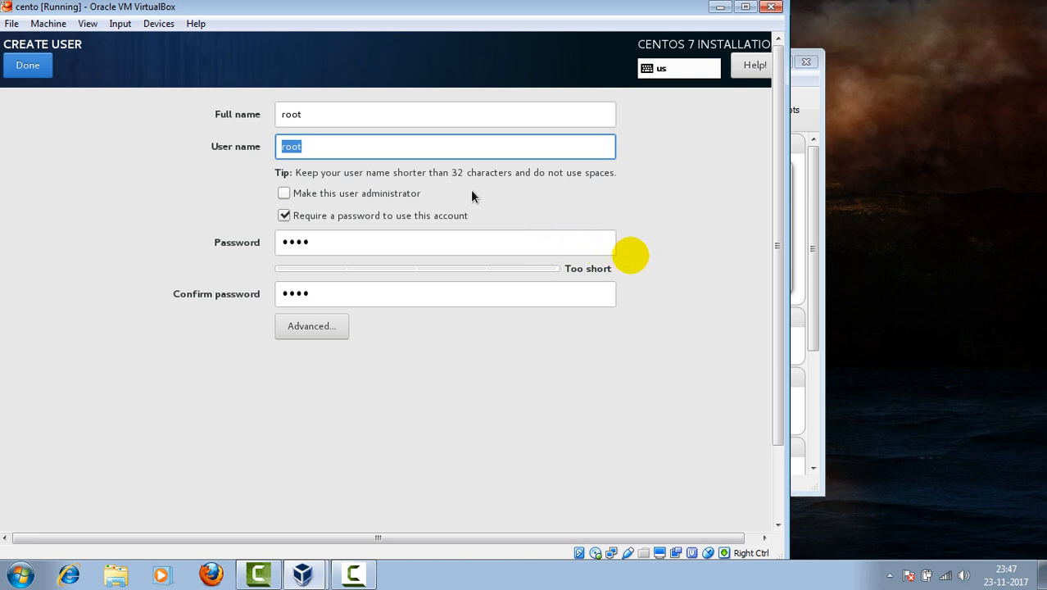
Step: Replace the root full name with the new user's name and accept the weak password
left_click(303, 114)
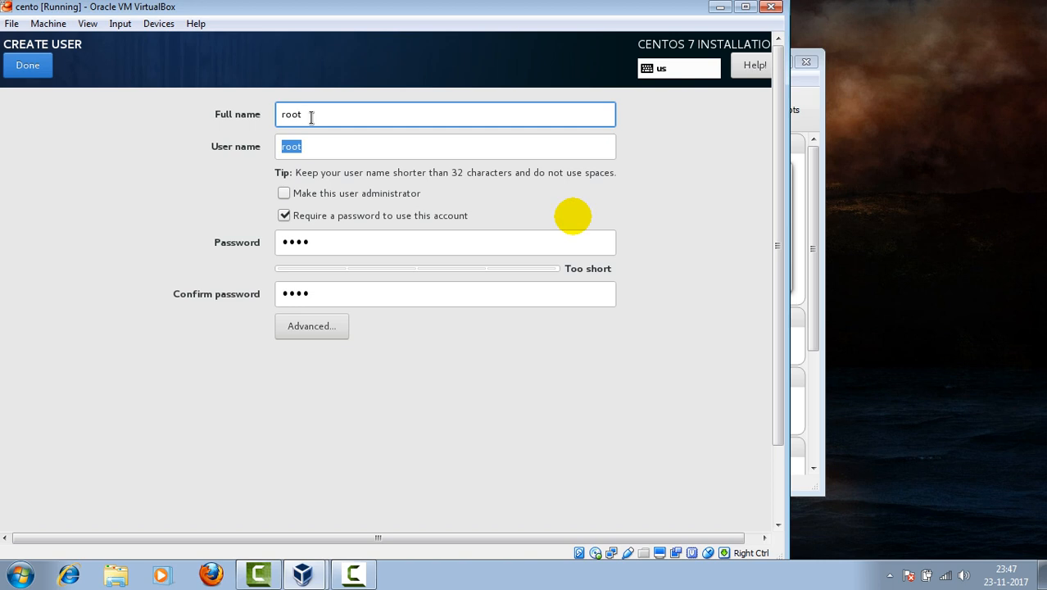
key("BackSpace")
key("BackSpace")
key("BackSpace")
key("BackSpace")
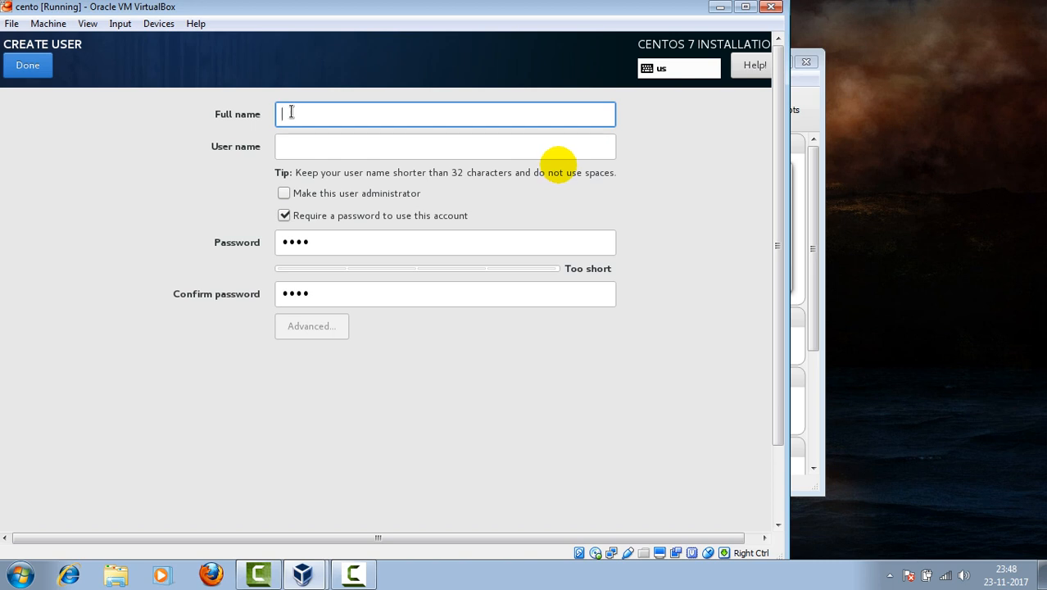
type("aa")
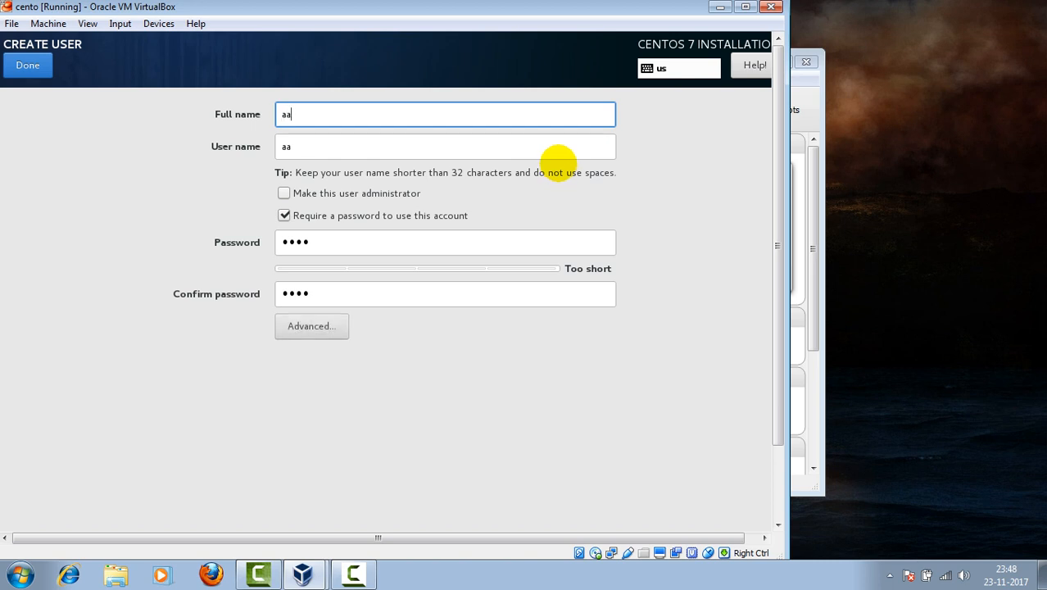
key("BackSpace")
key("BackSpace")
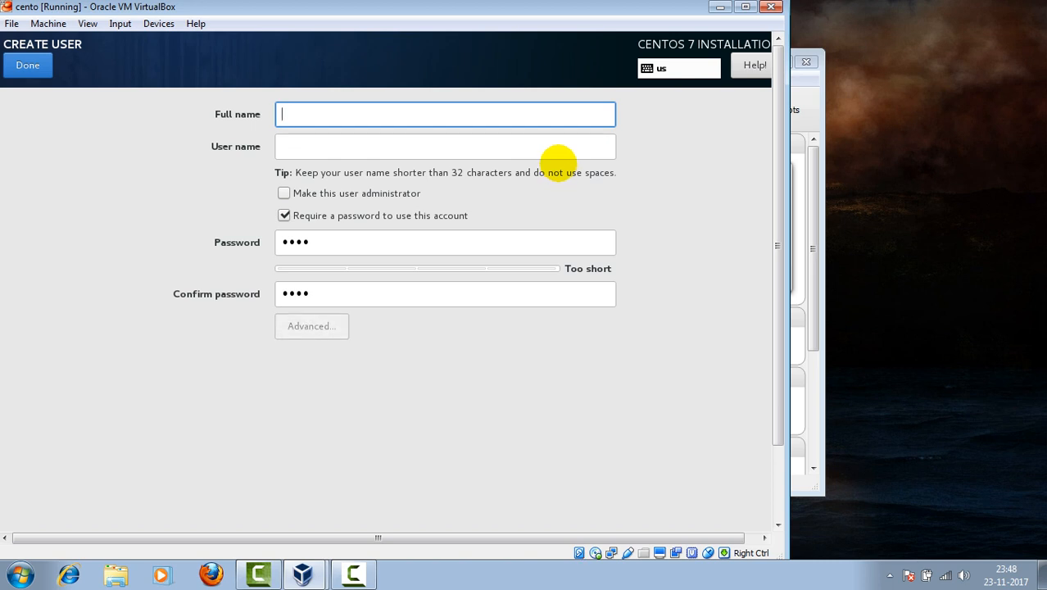
type("joni")
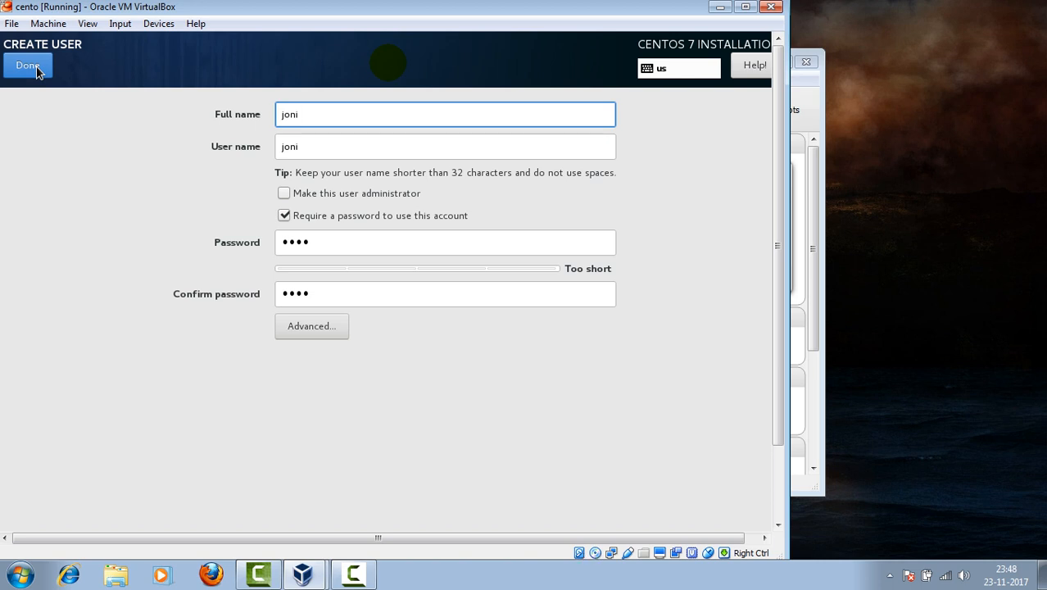
key("BackSpace")
key("BackSpace")
key("BackSpace")
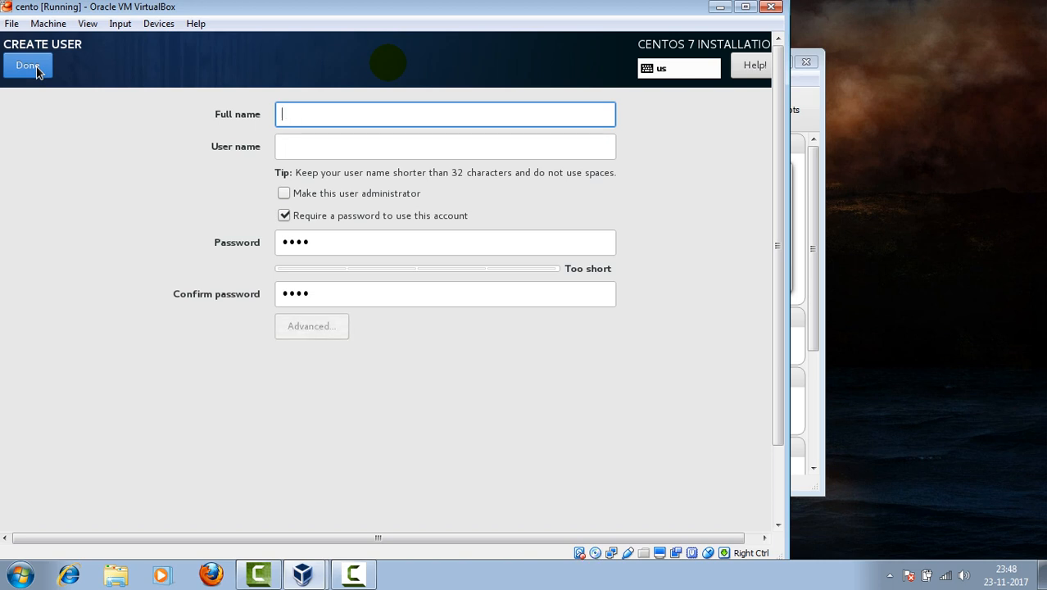
type("jhon")
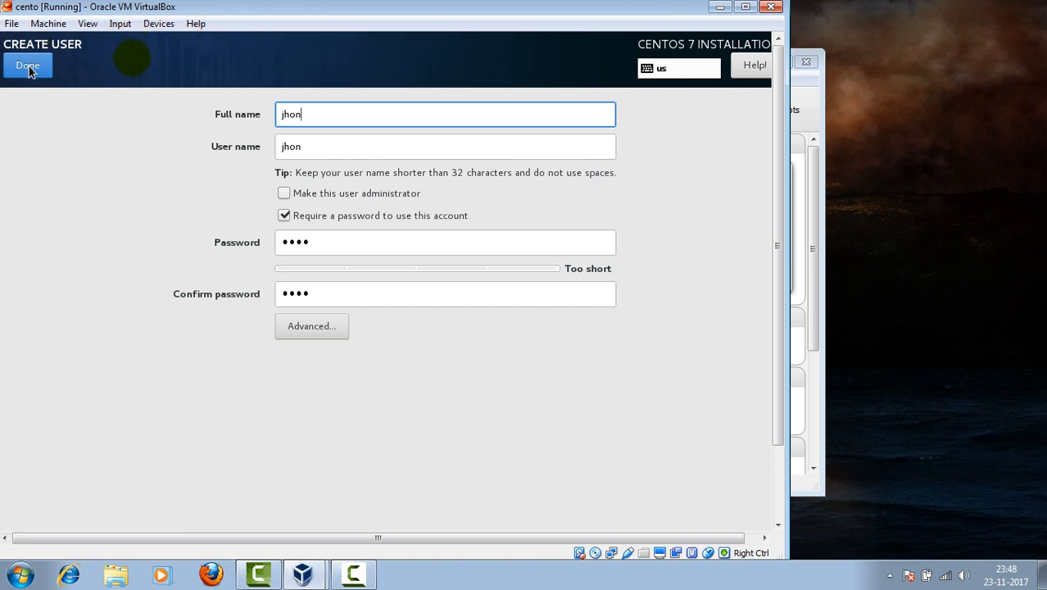
left_click(29, 66)
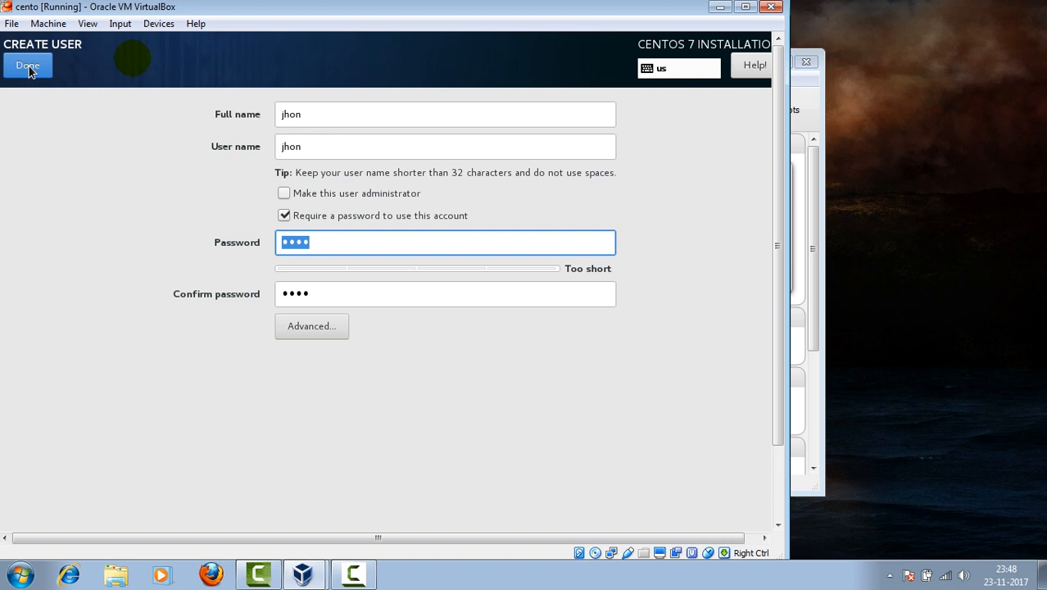
left_click(29, 67)
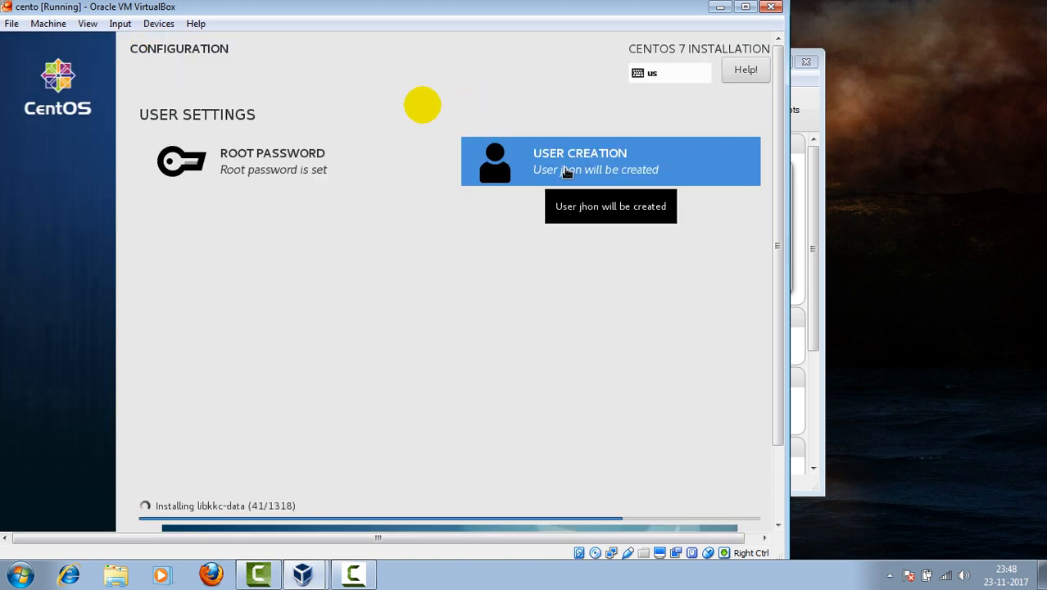
Step: Switch the VM to Scaled Mode and pause the screen recorder while installation completes
left_click(87, 23)
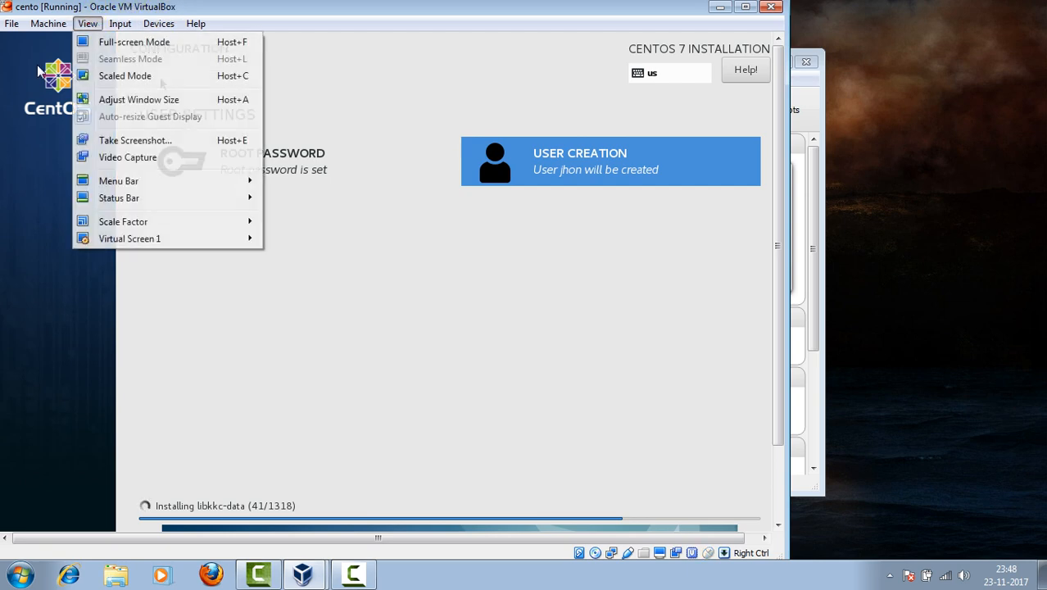
left_click(86, 75)
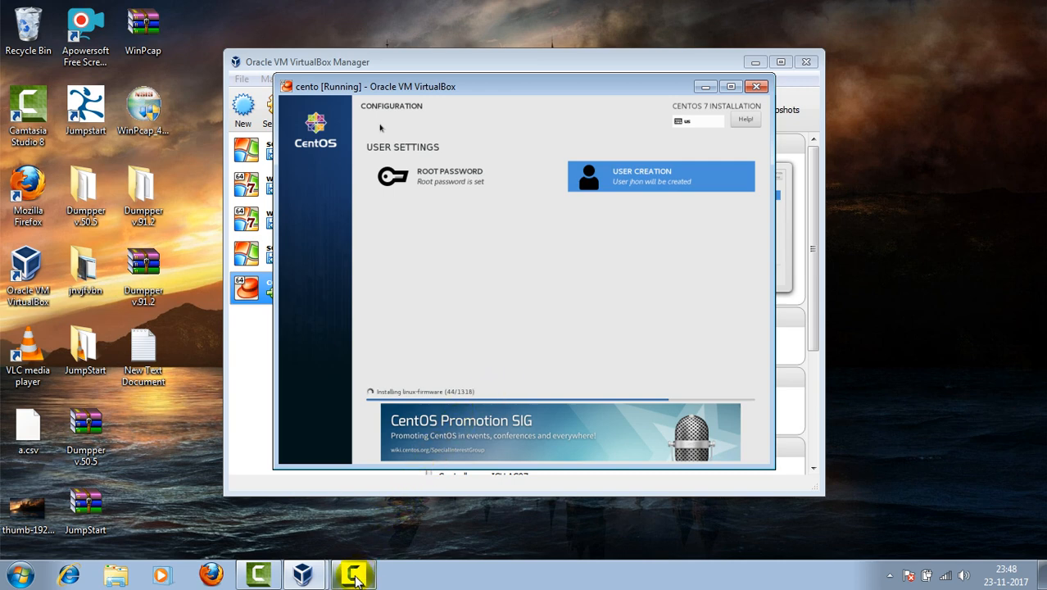
mouse_move(356, 577)
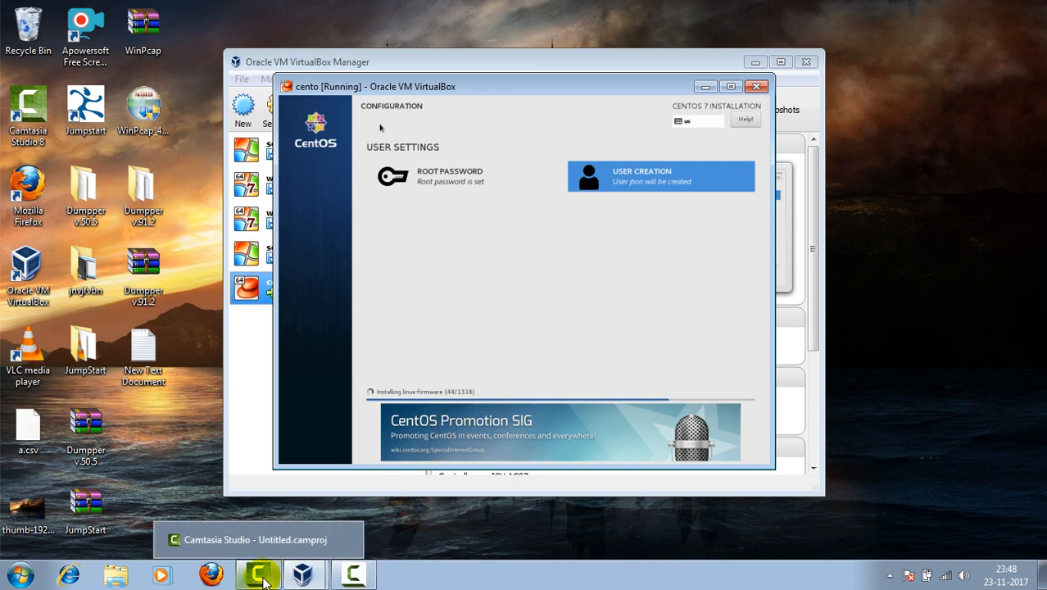
left_click(356, 578)
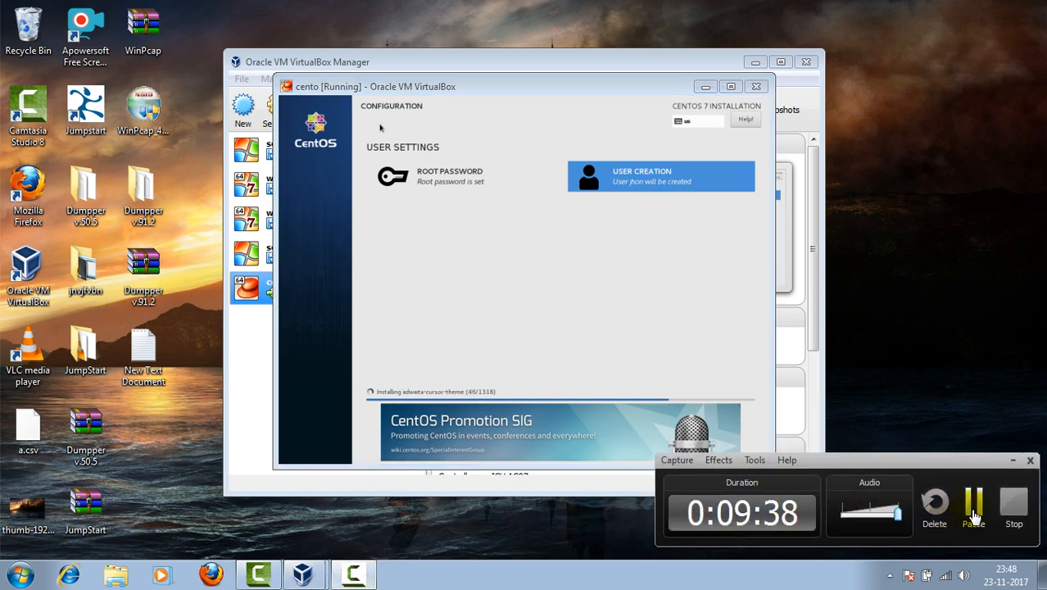
left_click(974, 508)
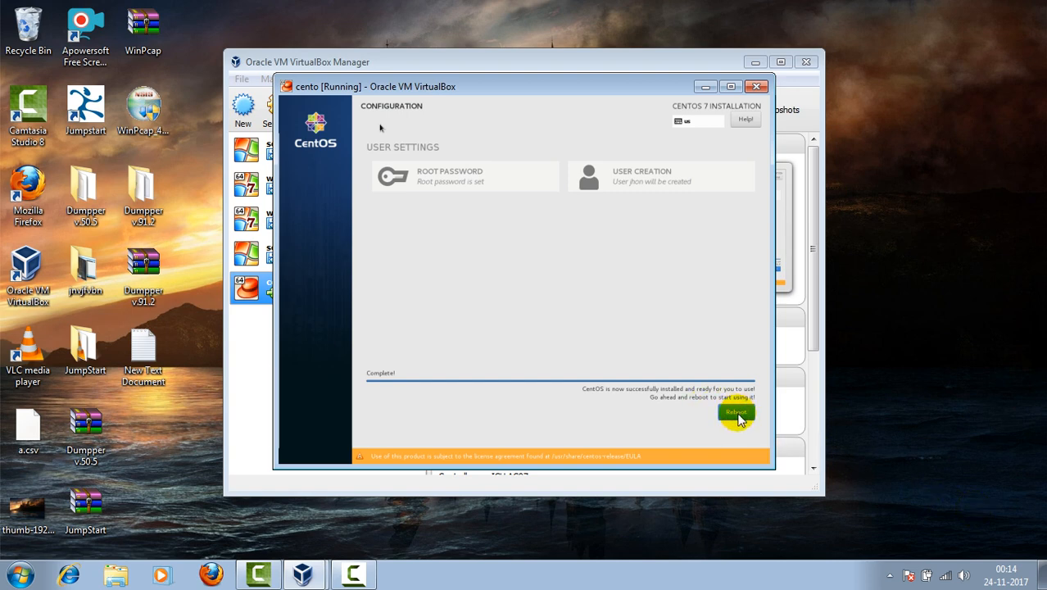
Step: Put the cento VM in full screen and reboot into the newly installed CentOS 7
left_click(740, 419)
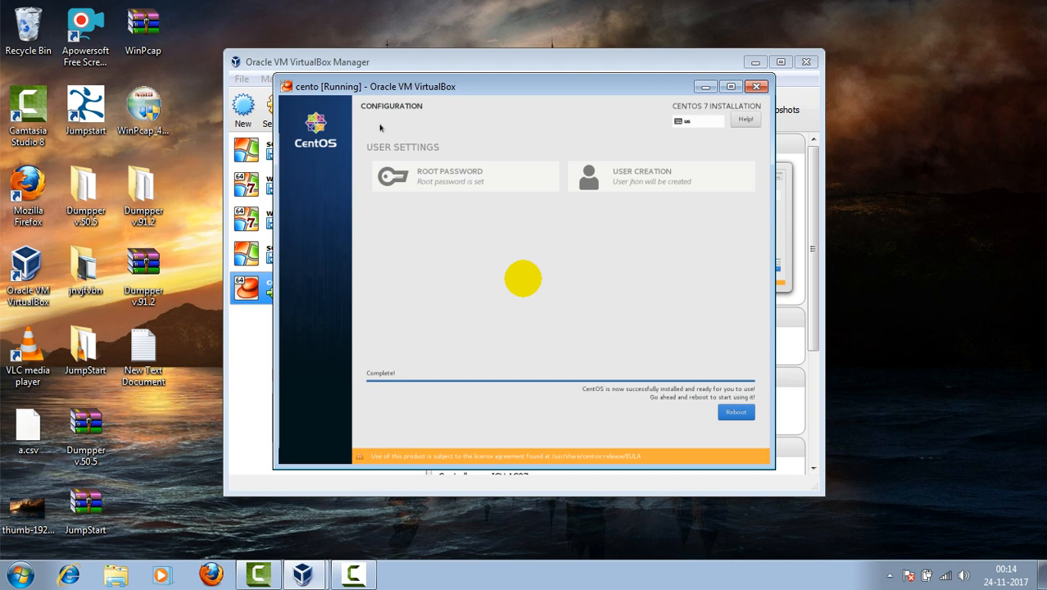
key("Control_R")
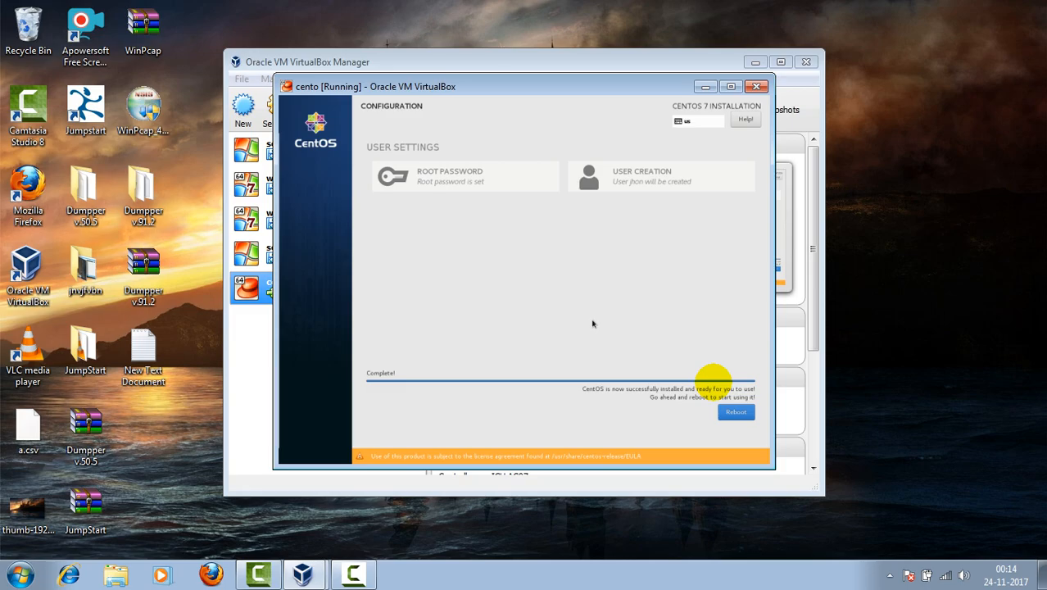
key("Control_R+f")
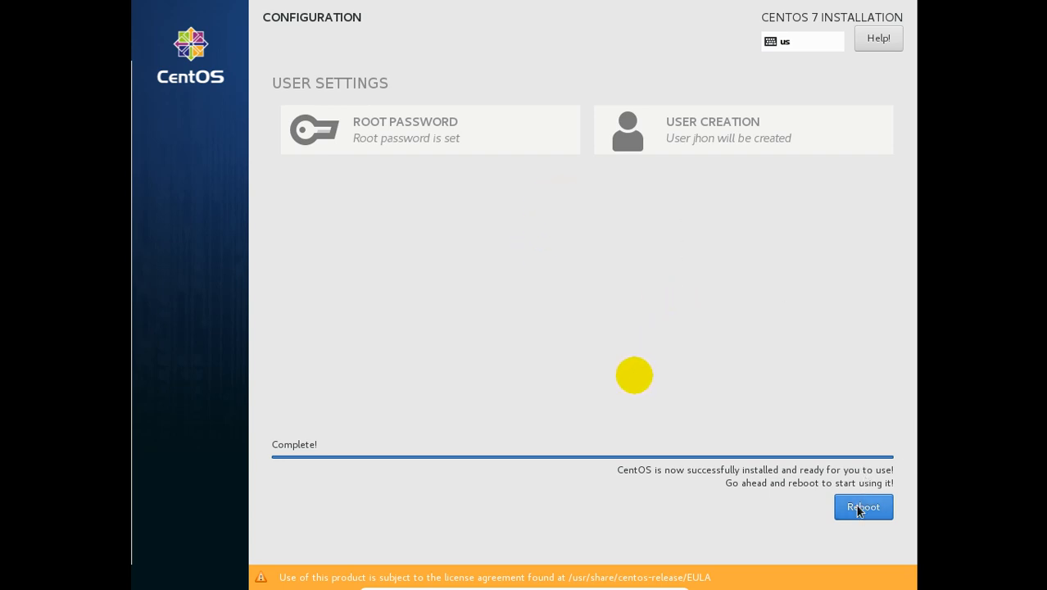
left_click(859, 509)
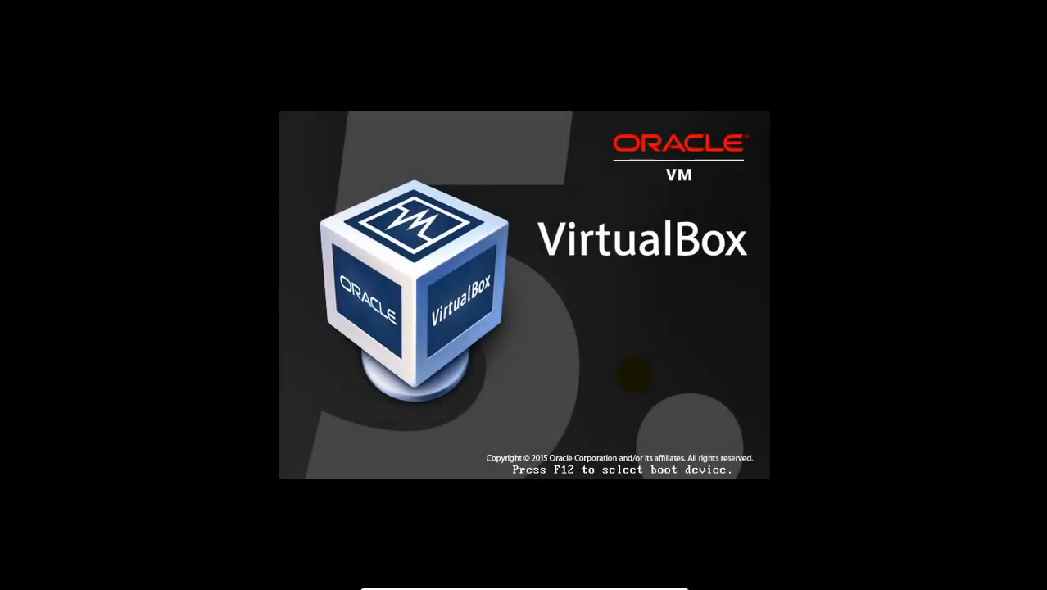
Step: Leave full screen and show the cento VM in Scaled Mode while CentOS boots
key("ctrl+f")
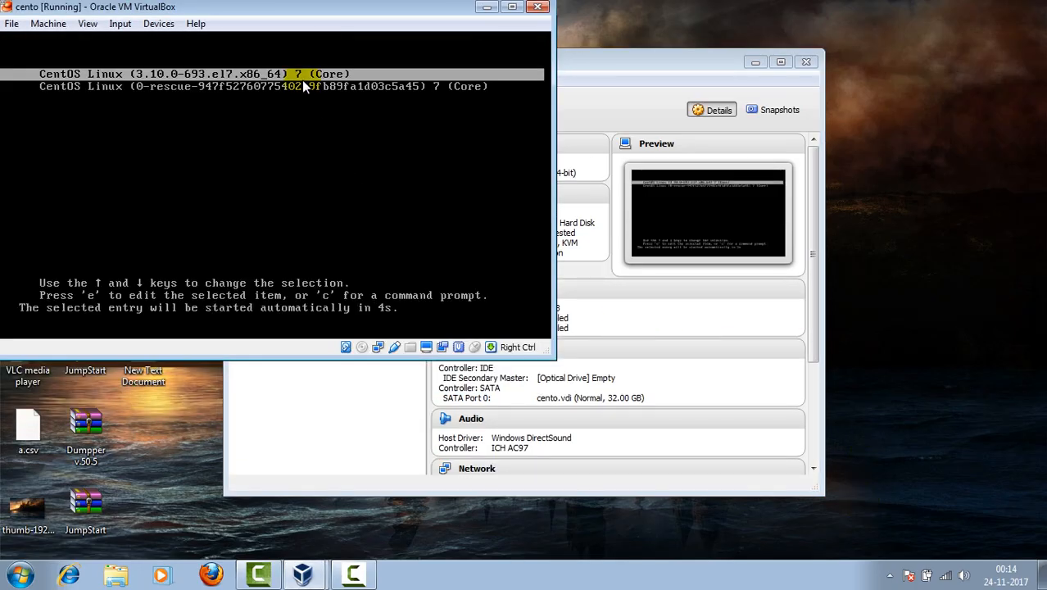
left_click(89, 26)
left_click(107, 75)
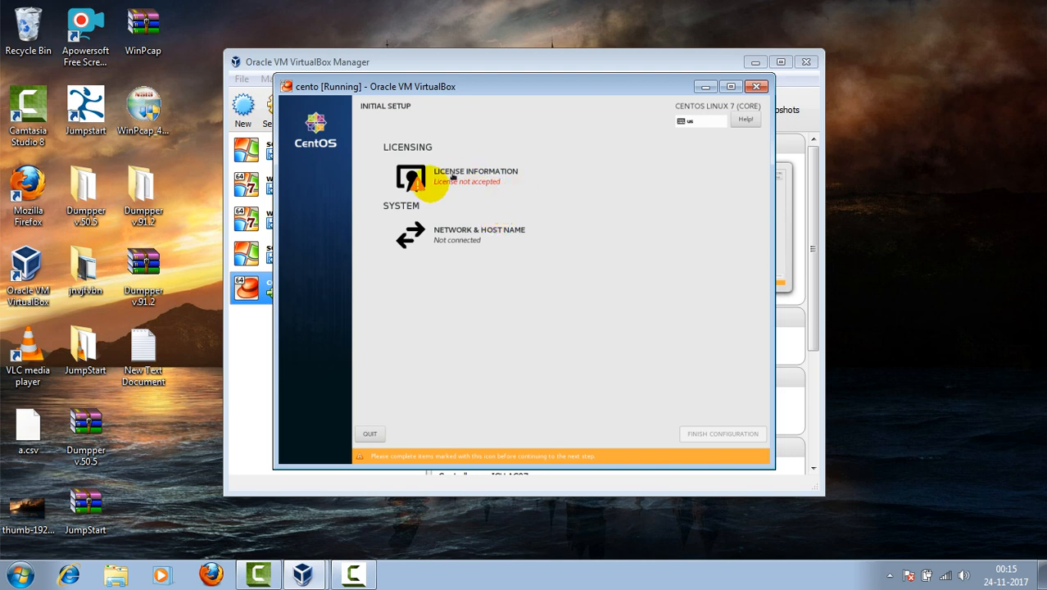
Step: Accept the CentOS 7 license agreement and complete Finish Configuration in Initial Setup
left_click(394, 182)
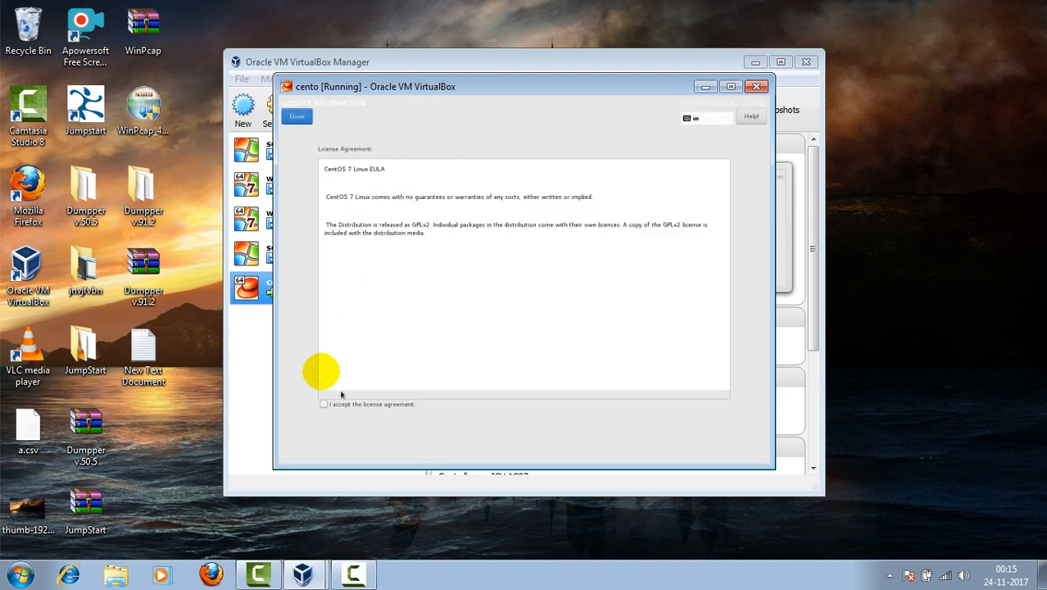
left_click(324, 404)
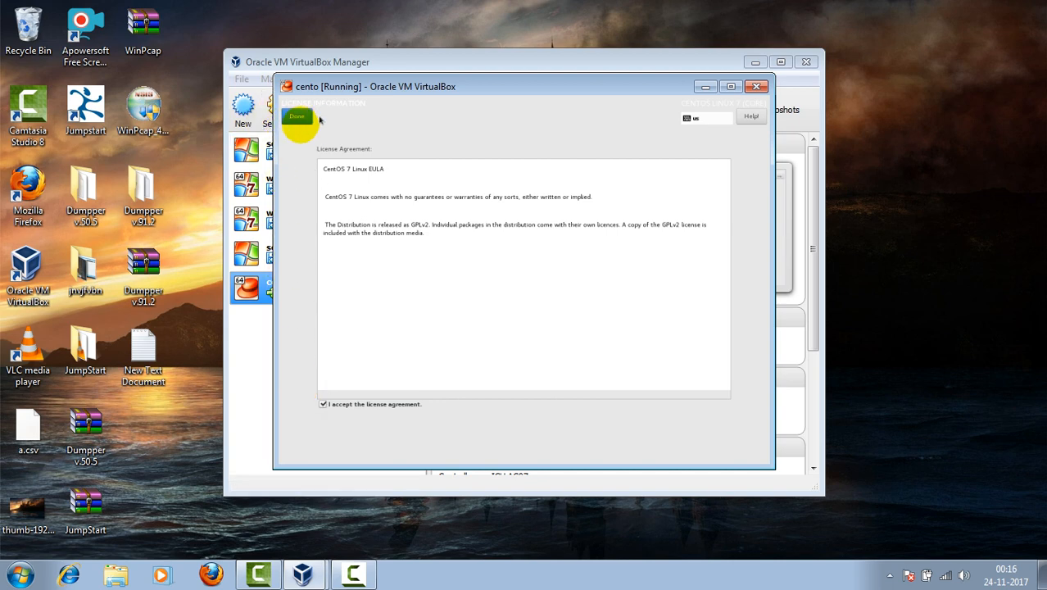
left_click(297, 117)
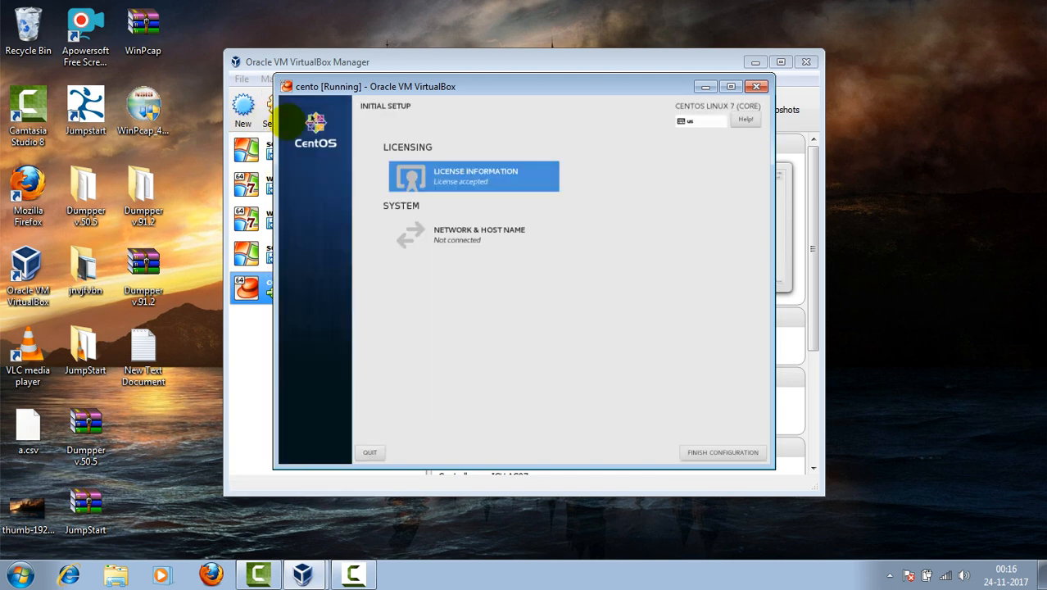
left_click(722, 453)
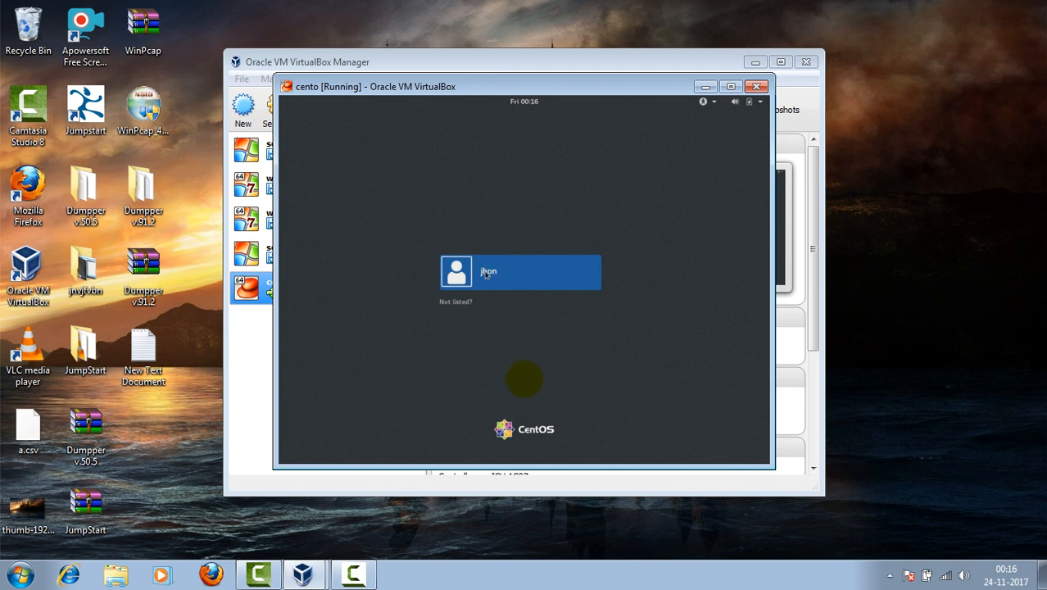
Step: Log the new user in with the account password, confirming GNOME Classic, in full screen
left_click(485, 275)
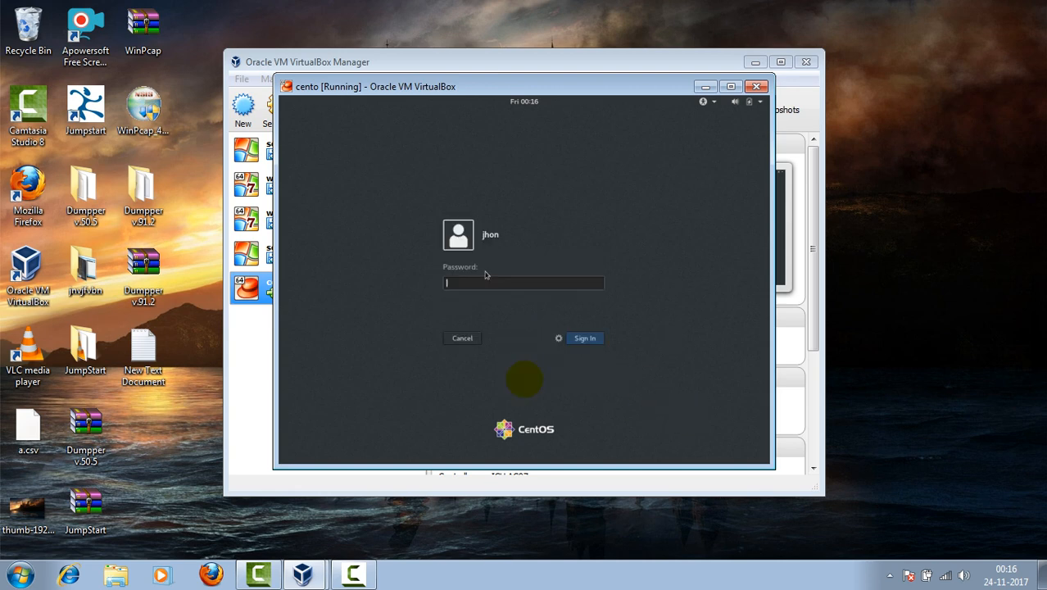
type("1234")
left_click(559, 339)
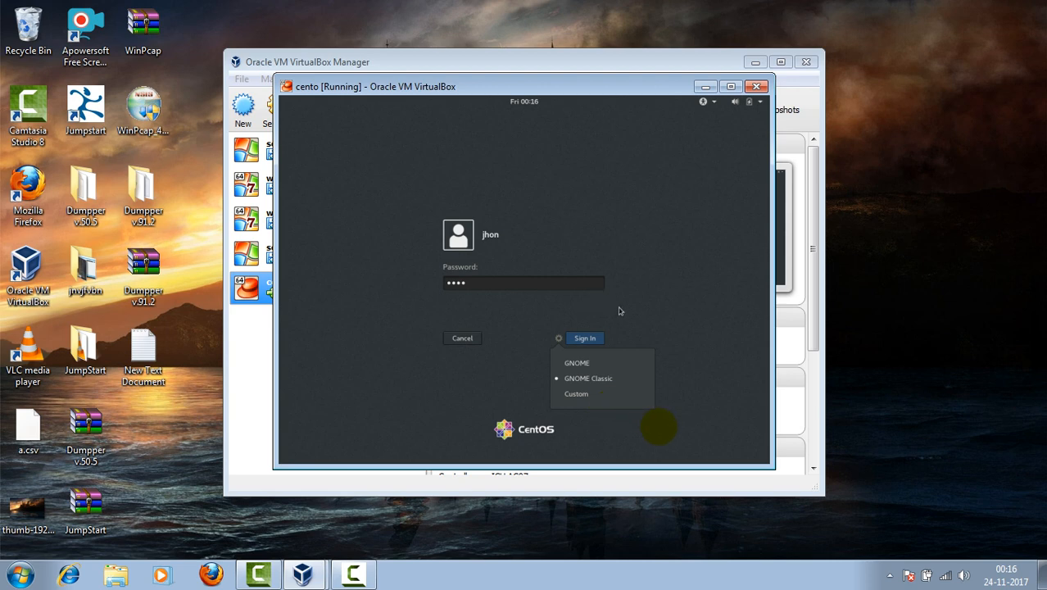
key("Control_R+f")
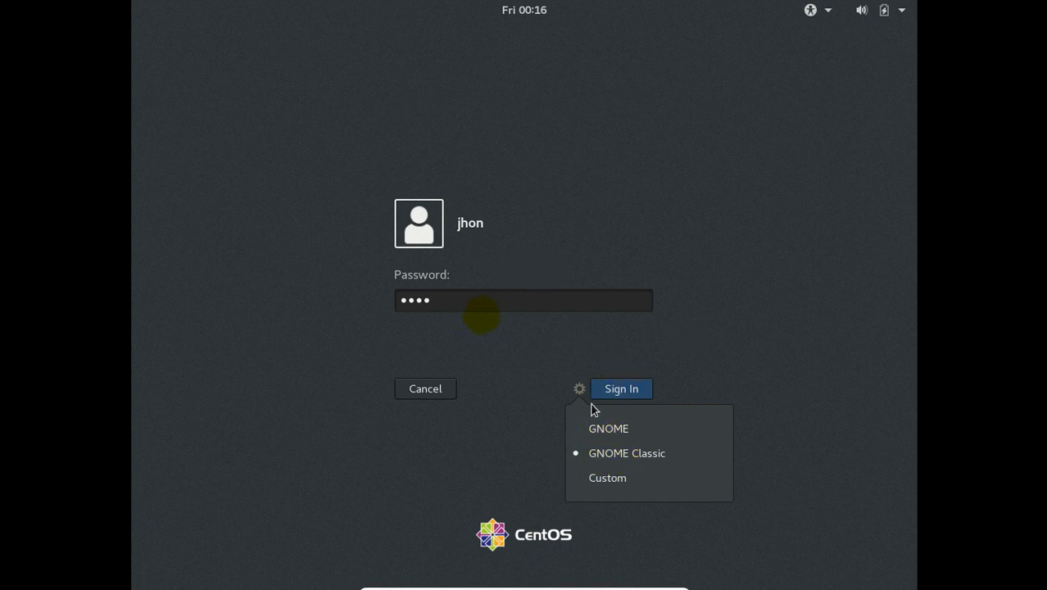
left_click(505, 302)
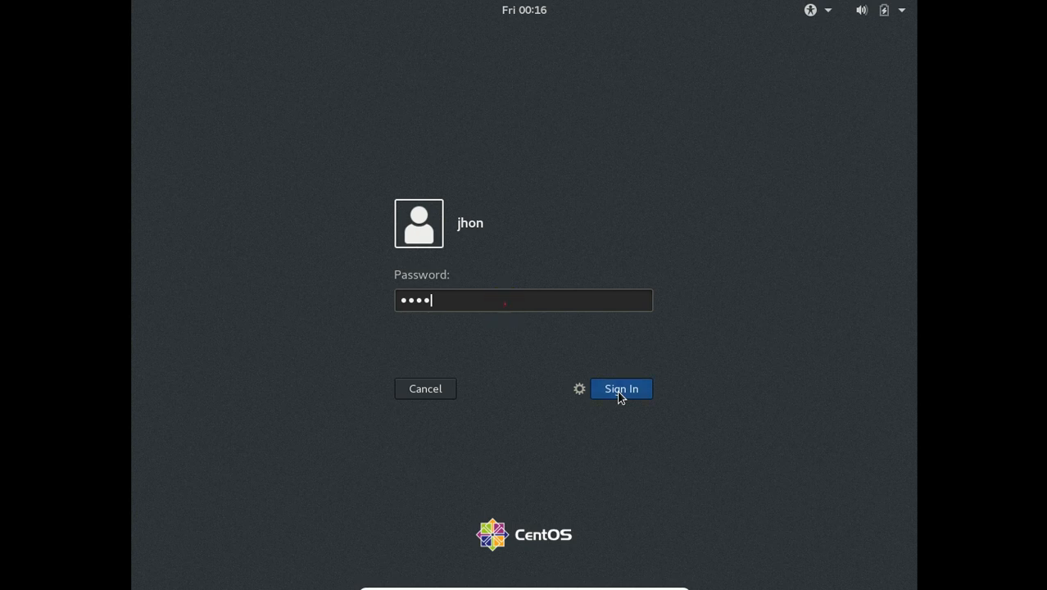
left_click(621, 394)
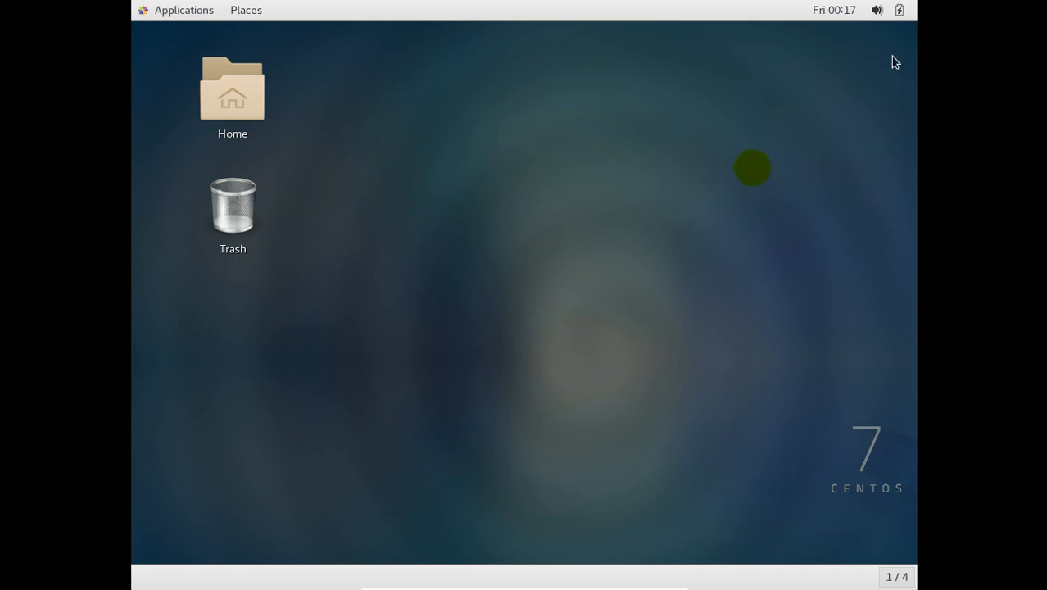
Step: Lock the GNOME session, then power down the CentOS guest from the lock screen
left_click(879, 12)
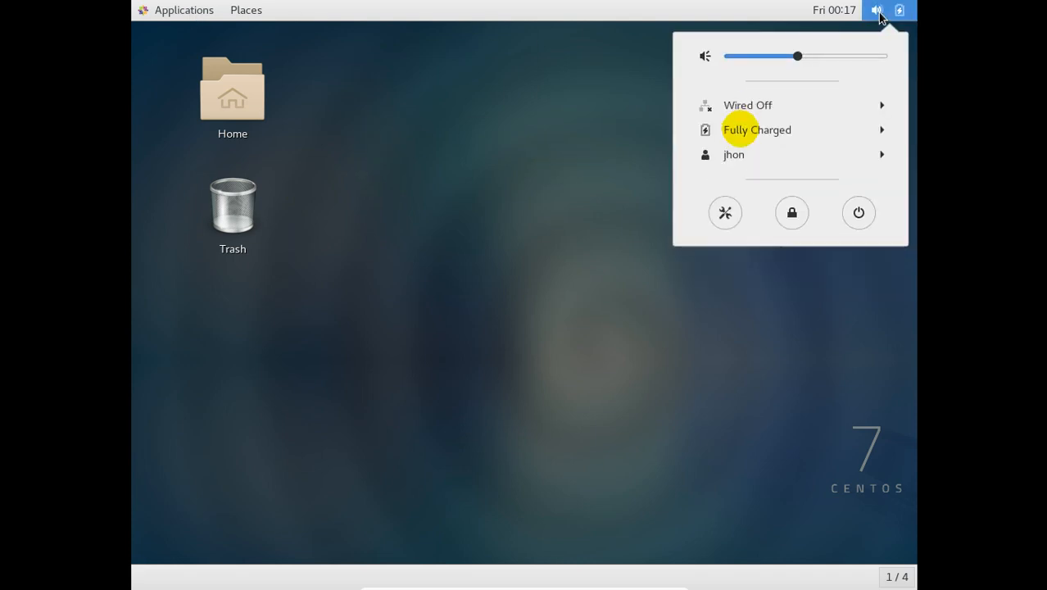
left_click(792, 214)
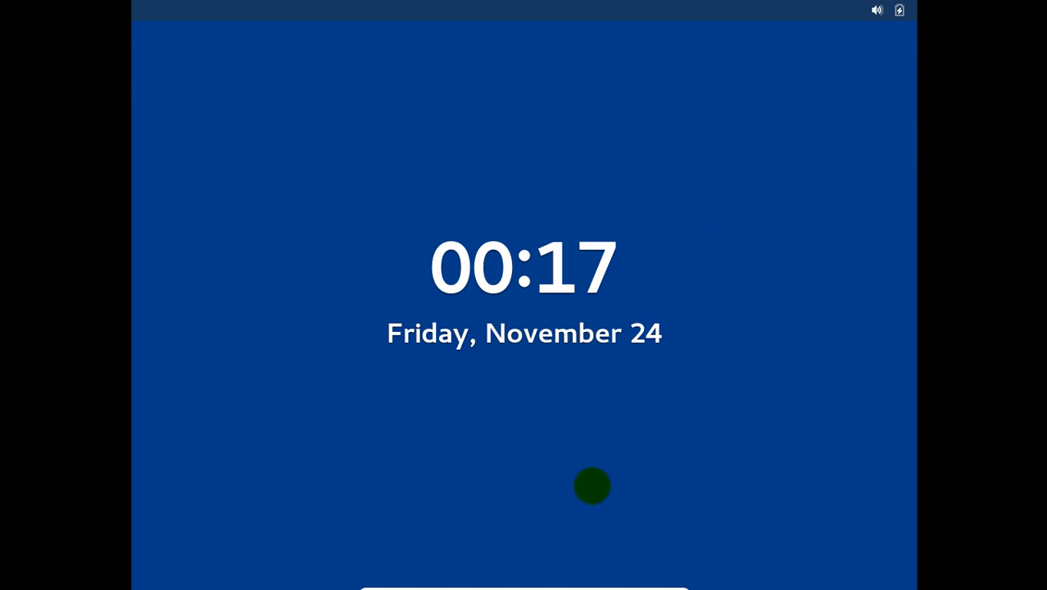
left_click(899, 11)
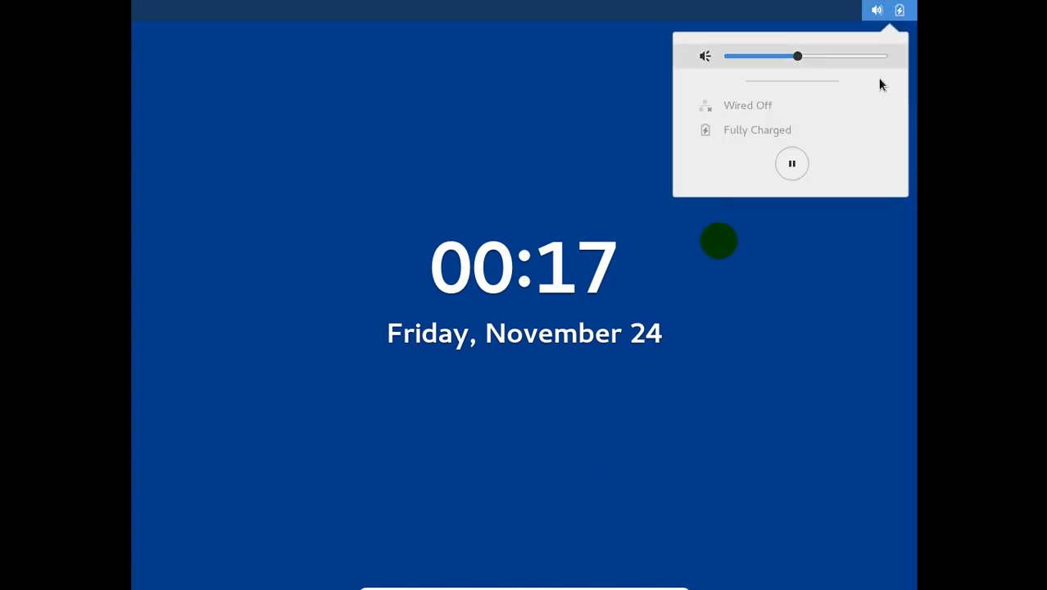
left_click(792, 164)
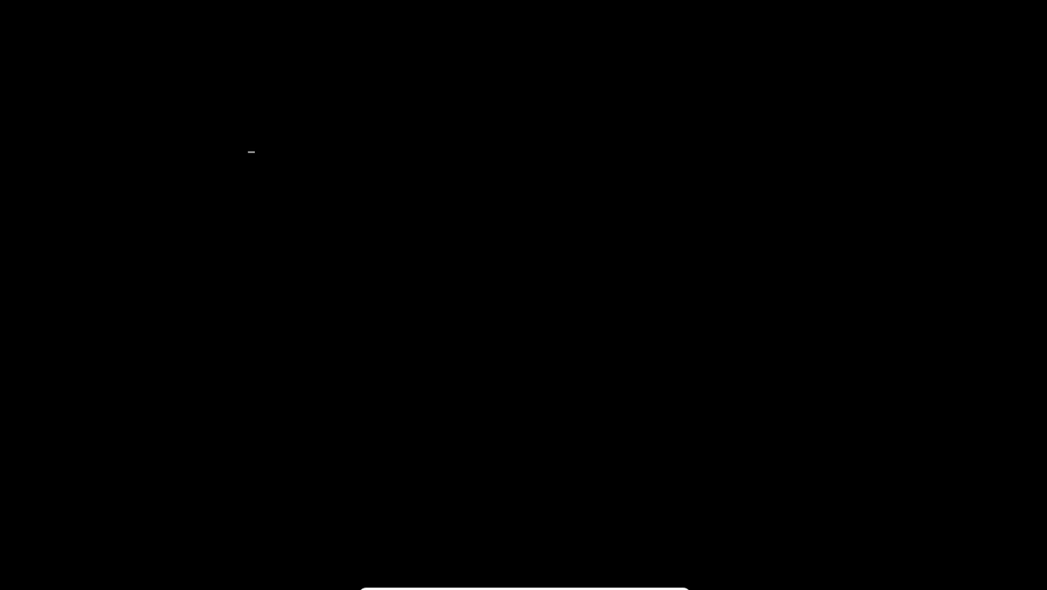
Step: Exit full screen and close the cento VM window with 'Power off the machine'
key("Control_R+f")
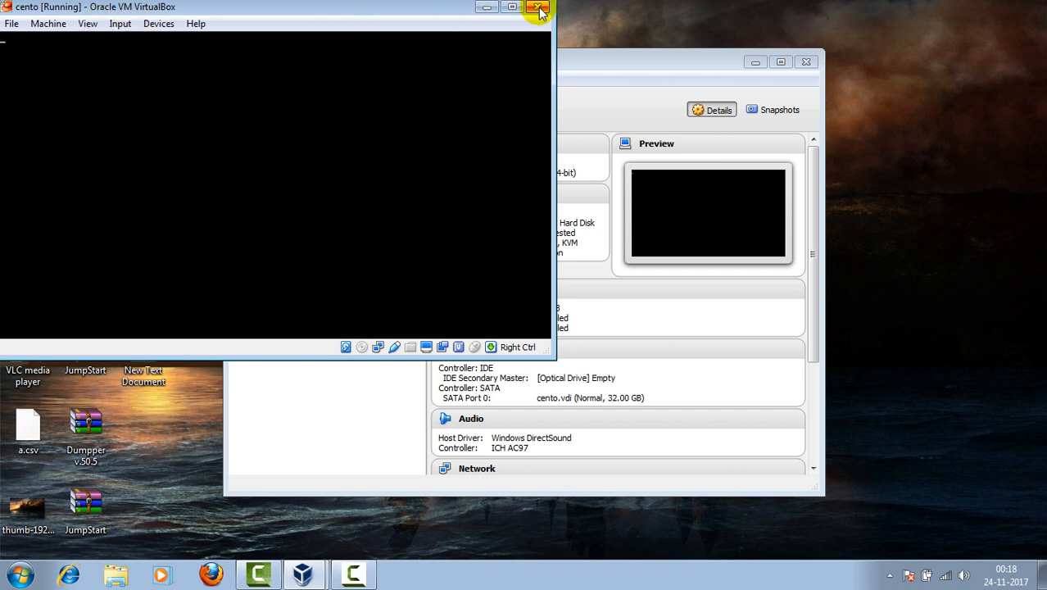
left_click_drag(427, 9, 674, 91)
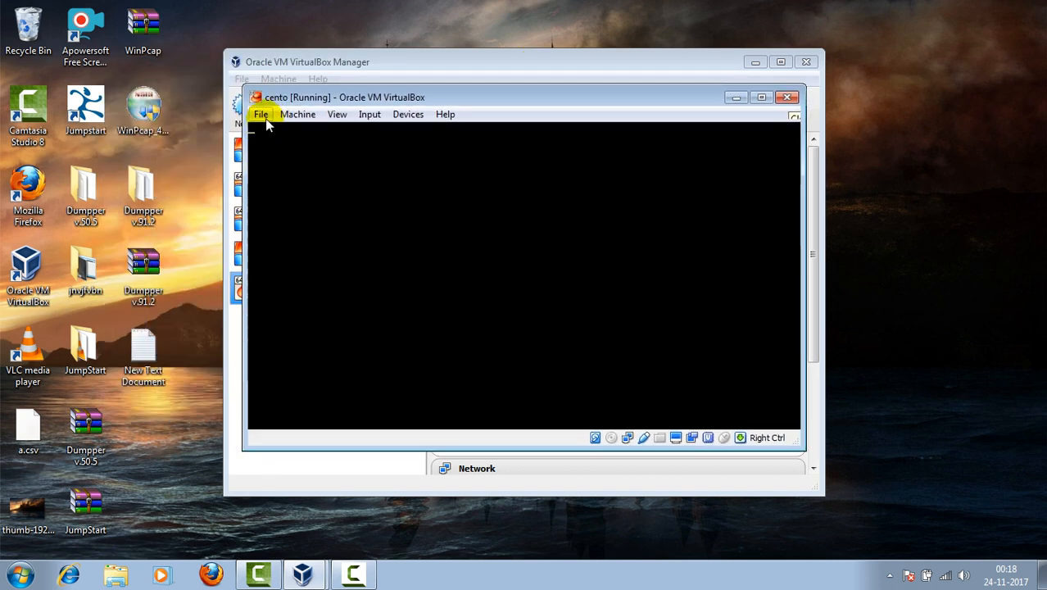
left_click(789, 98)
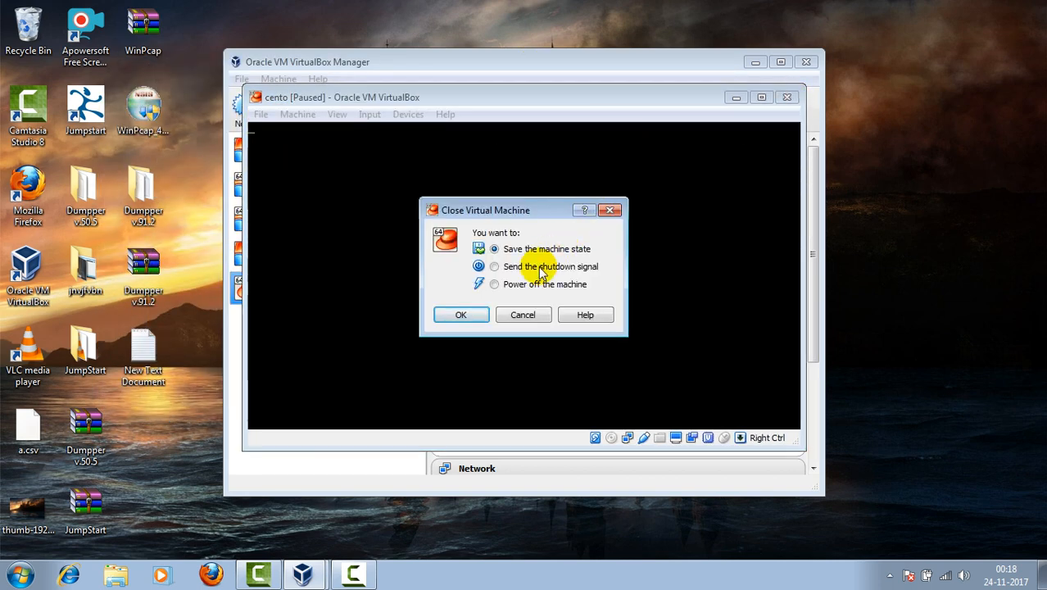
left_click(495, 284)
left_click(461, 315)
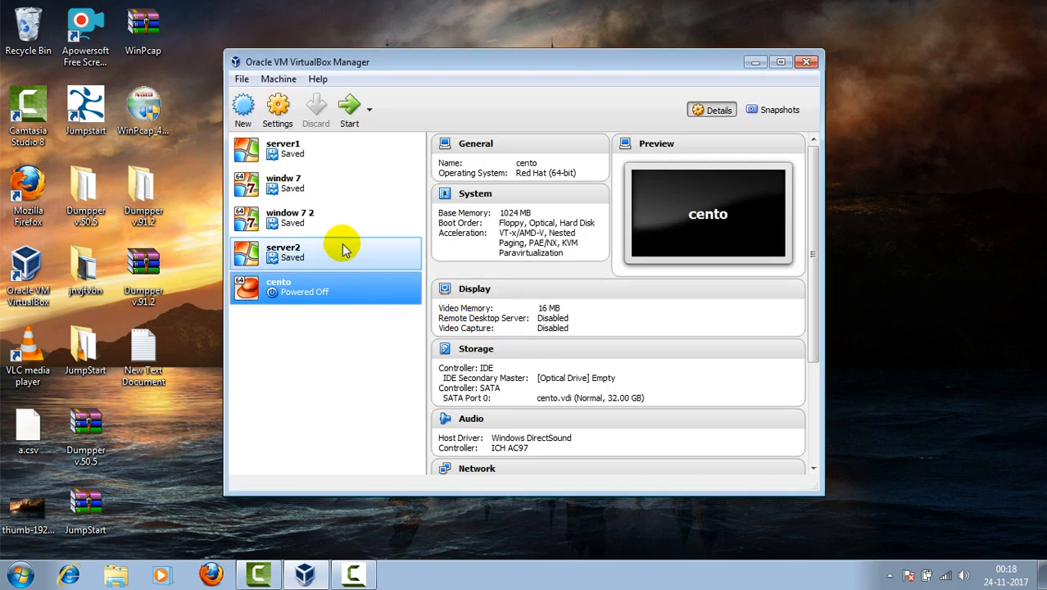
Step: Start cento from VirtualBox Manager and dismiss the keyboard capture and mouse integration notices
left_click(349, 107)
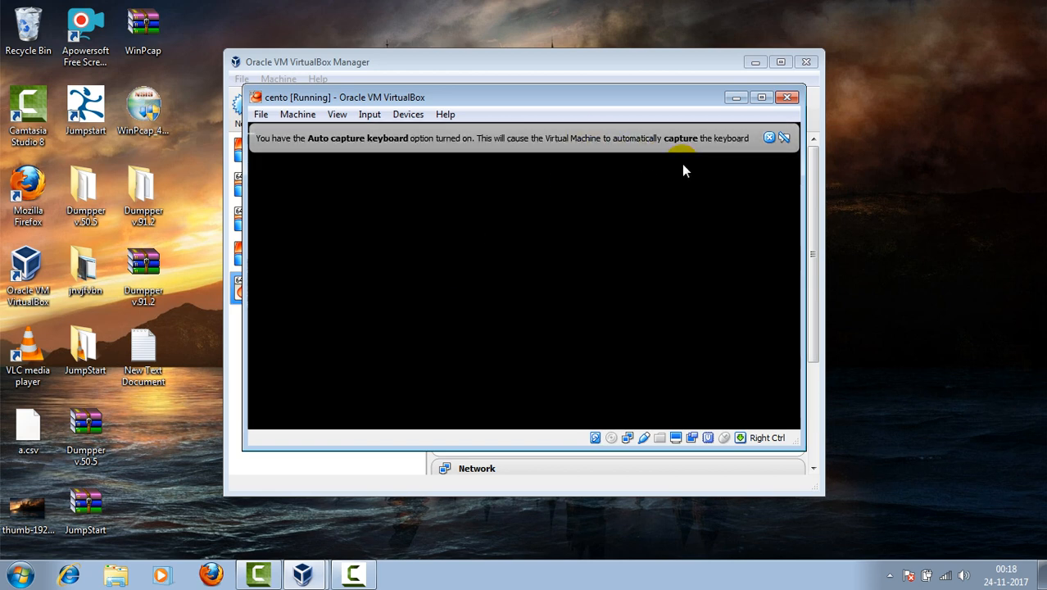
left_click(769, 137)
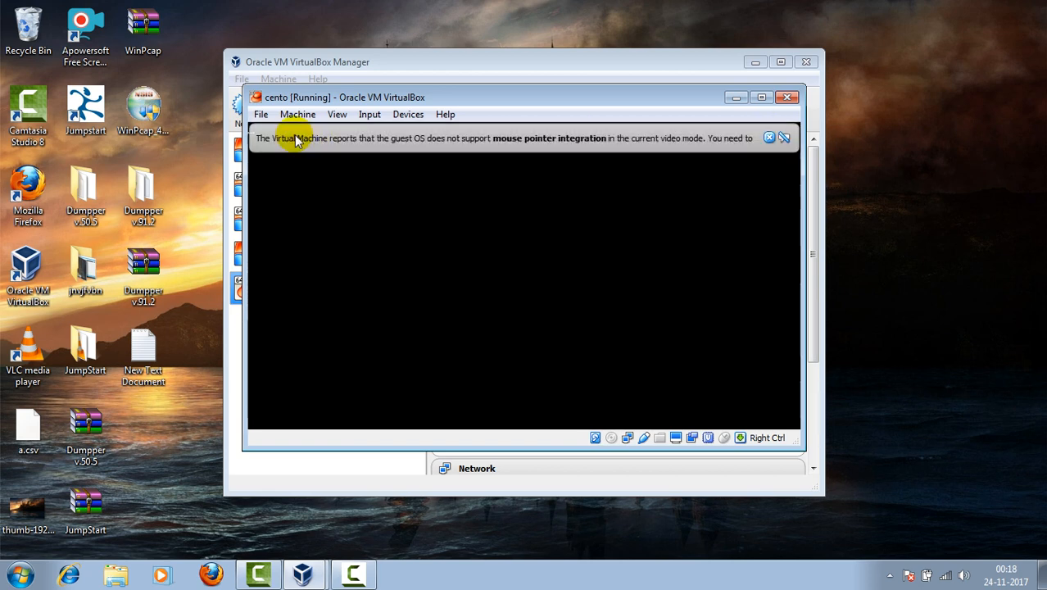
left_click(769, 140)
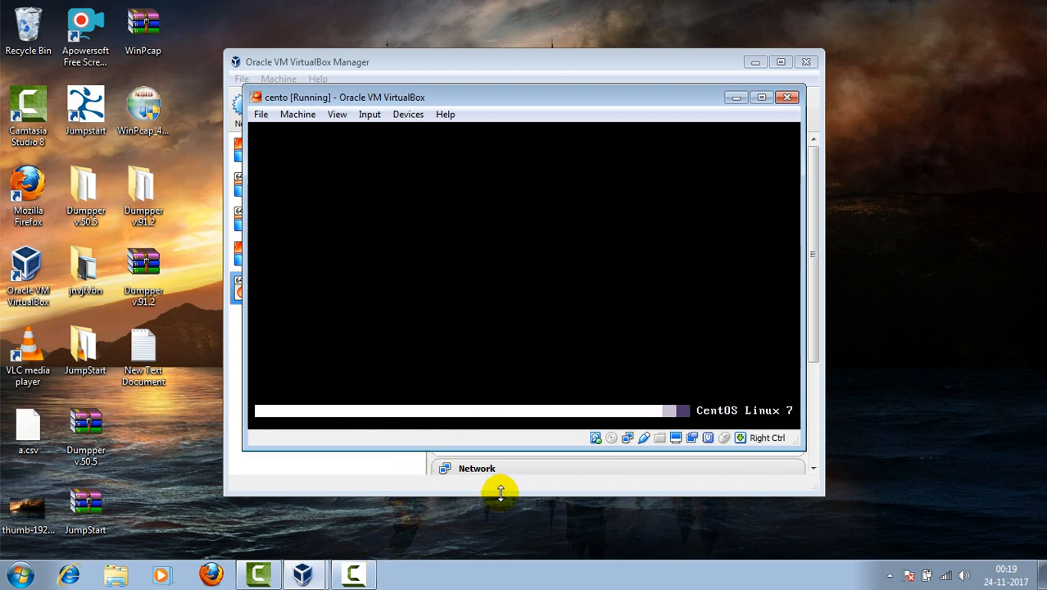
left_click(354, 576)
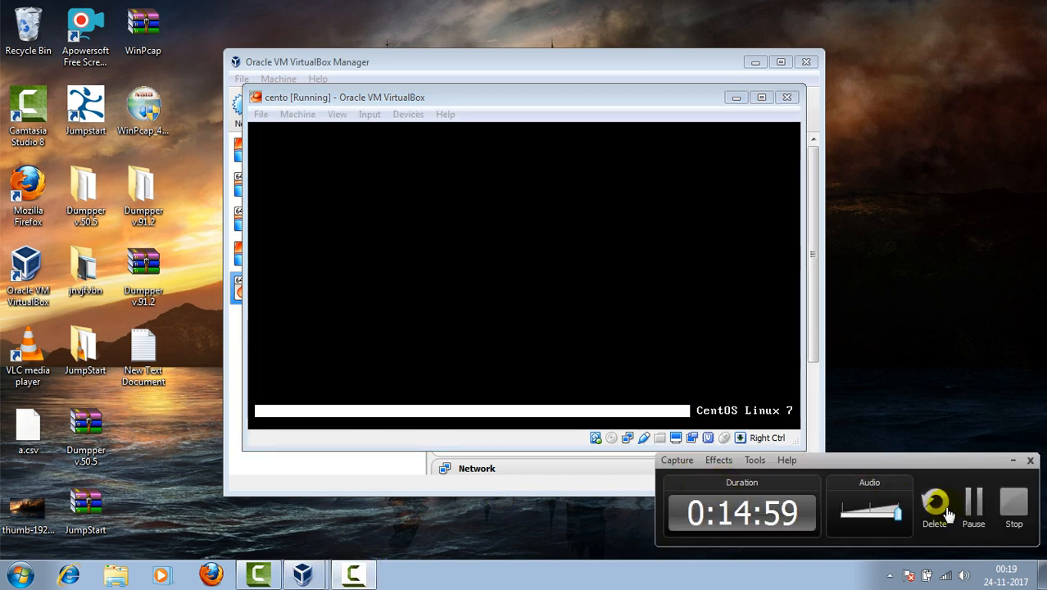